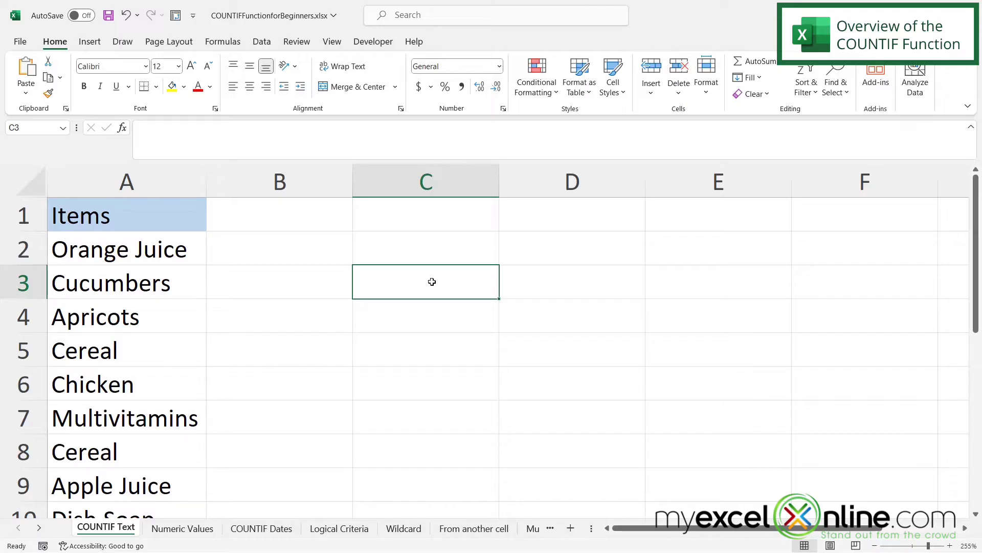
Step: Enter a COUNTIF formula in C3 that counts the cells in A2:A10 matching "Cereal"
text(=count)
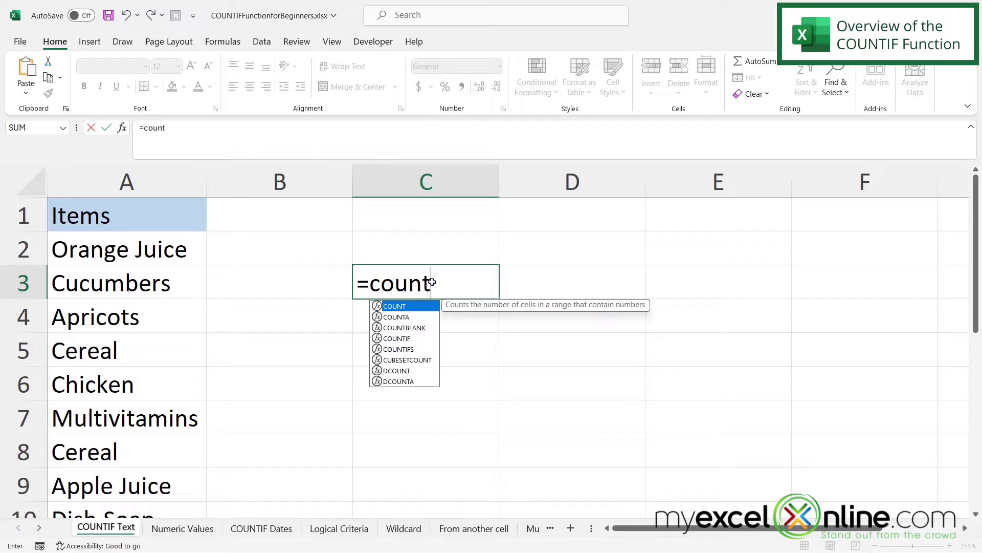
text(if()
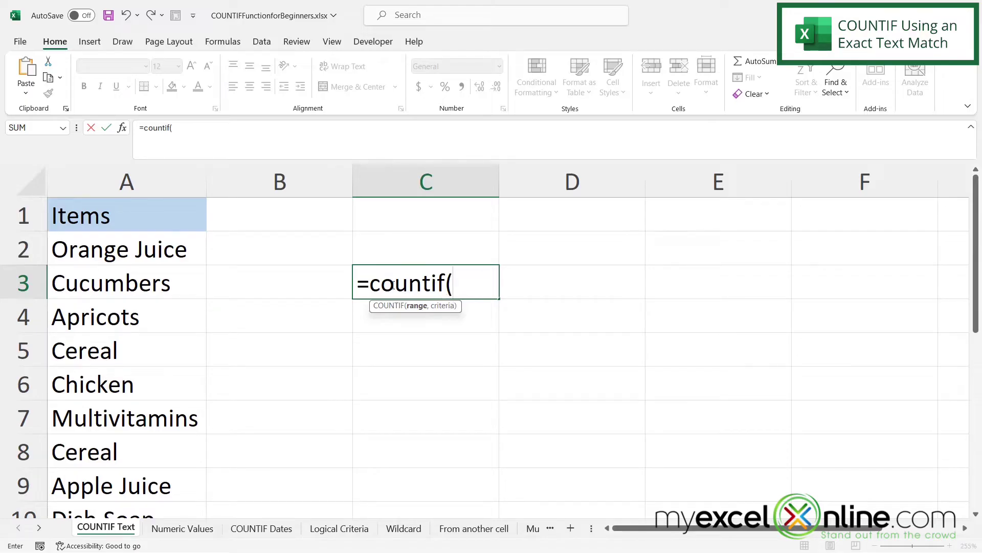
click(100, 254)
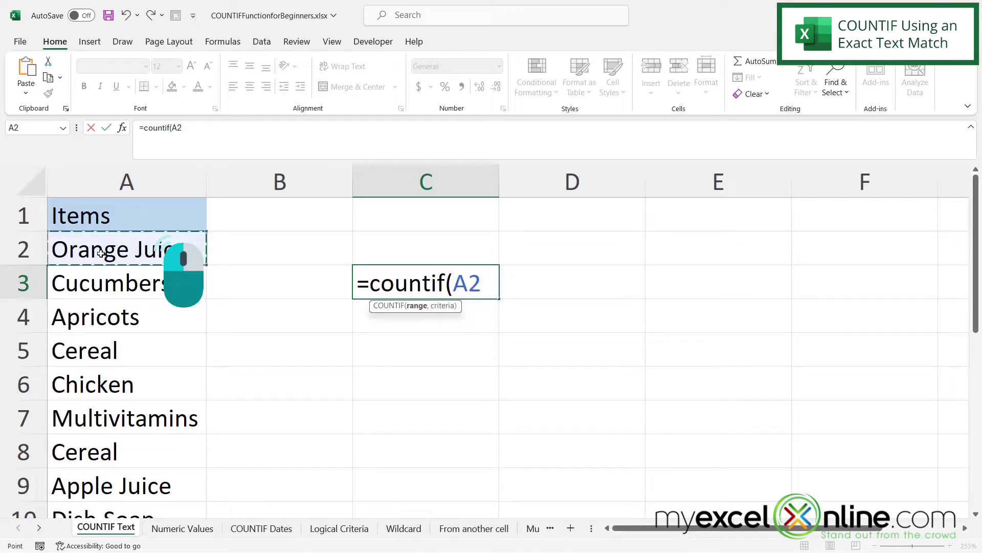
drag(101, 253, 81, 508)
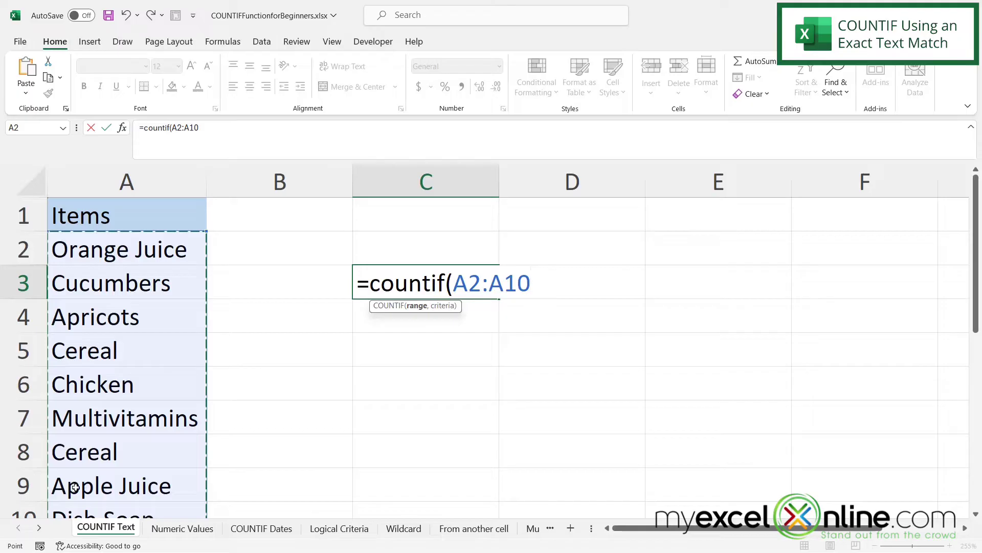
text(,)
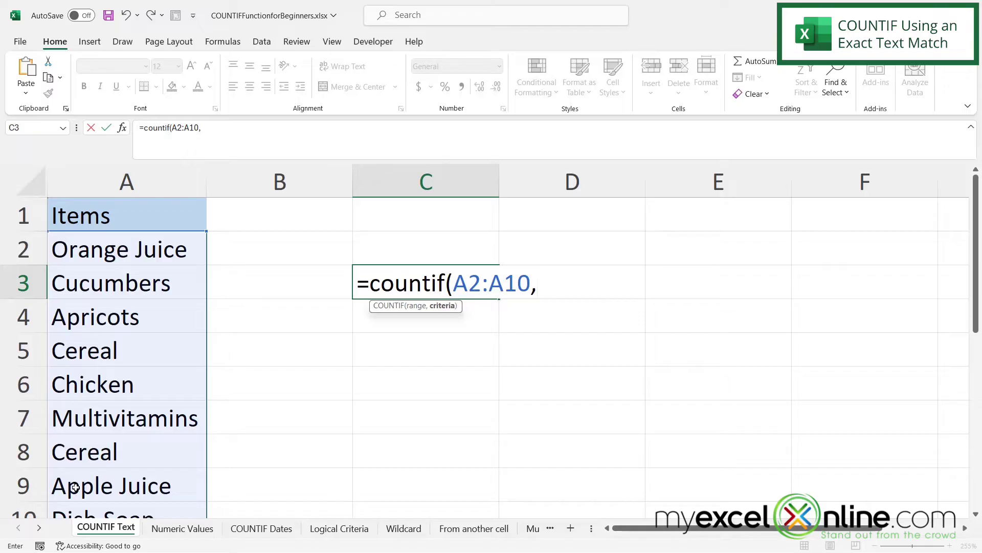
text("Cereal)
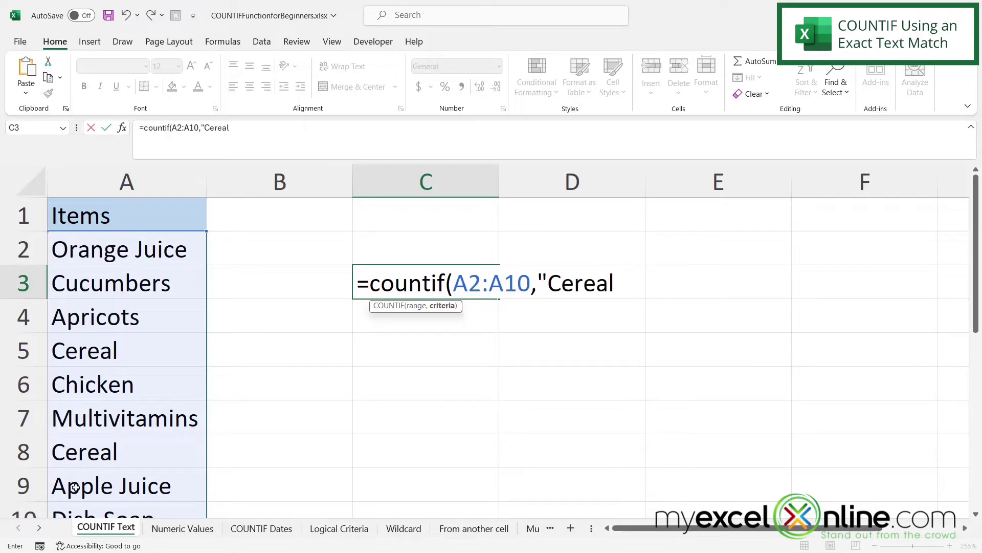
text("))
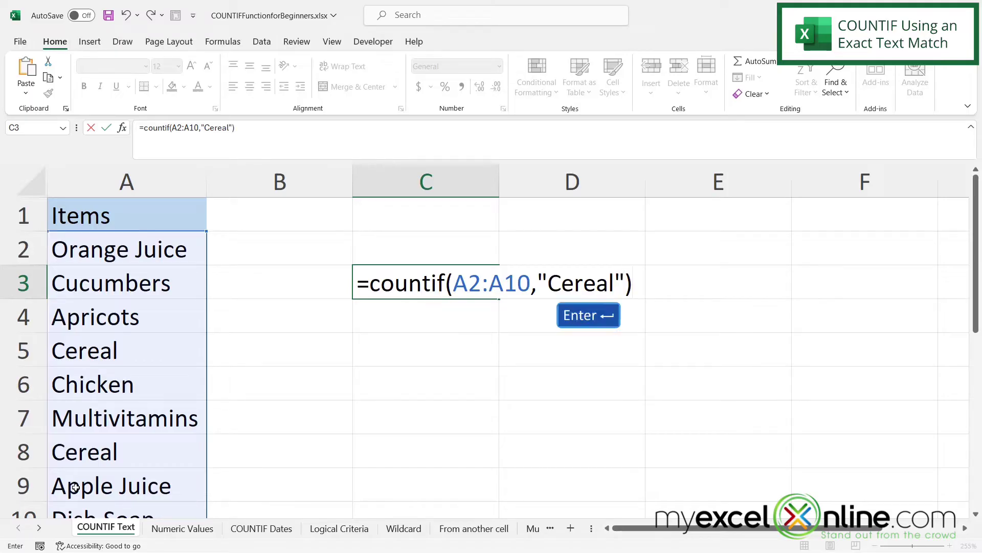
key(Return)
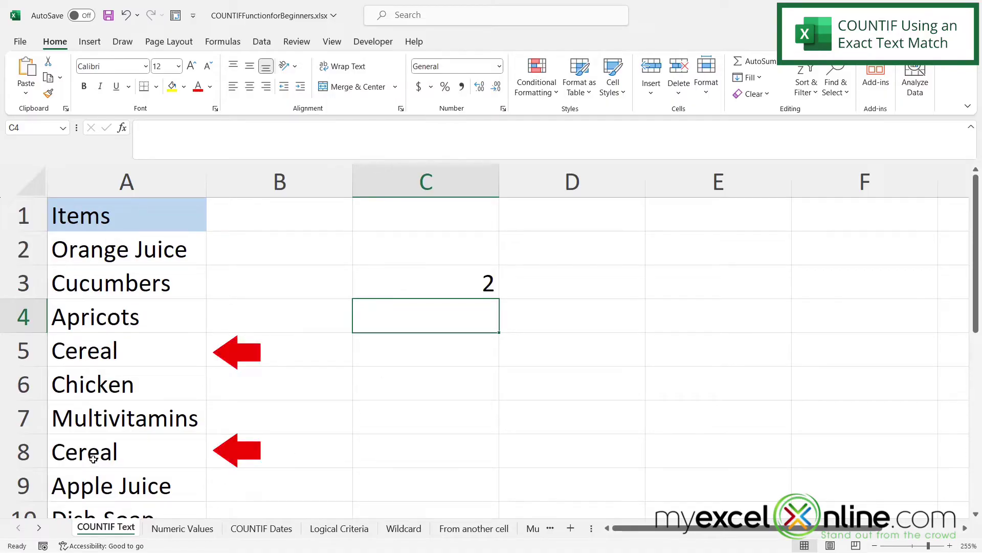
Step: Change the criterion in the C3 COUNTIF formula to lowercase "cereal"
click(397, 280)
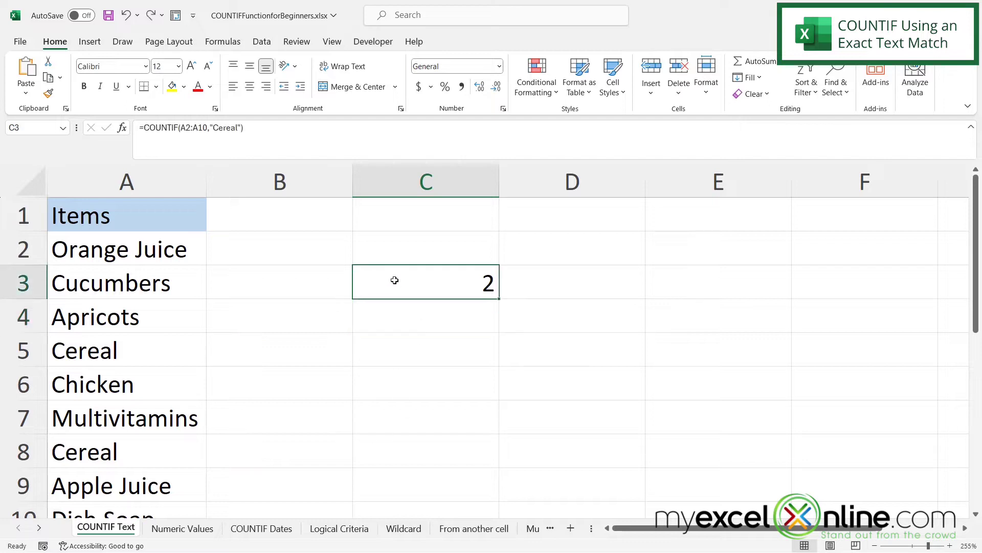
click(218, 129)
key(BackSpace)
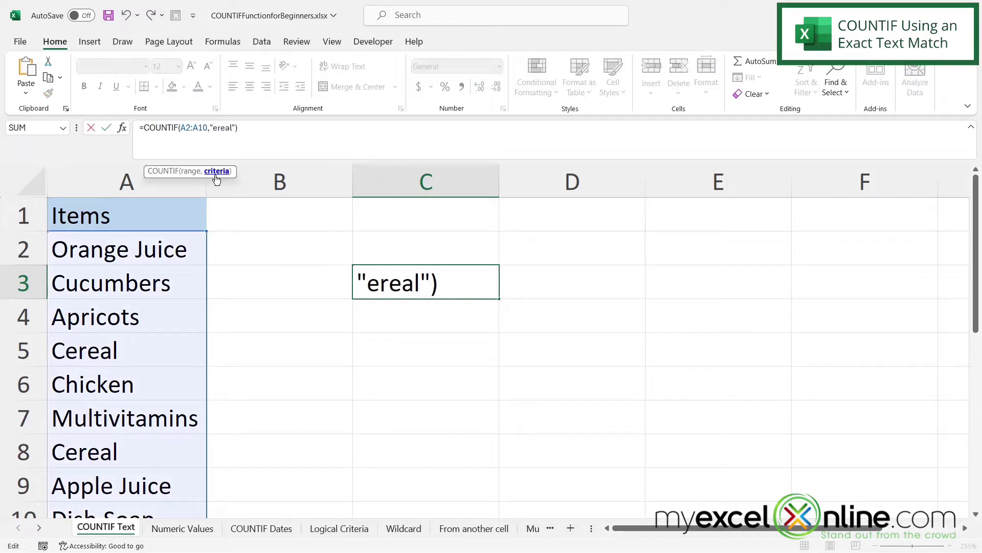
text(c)
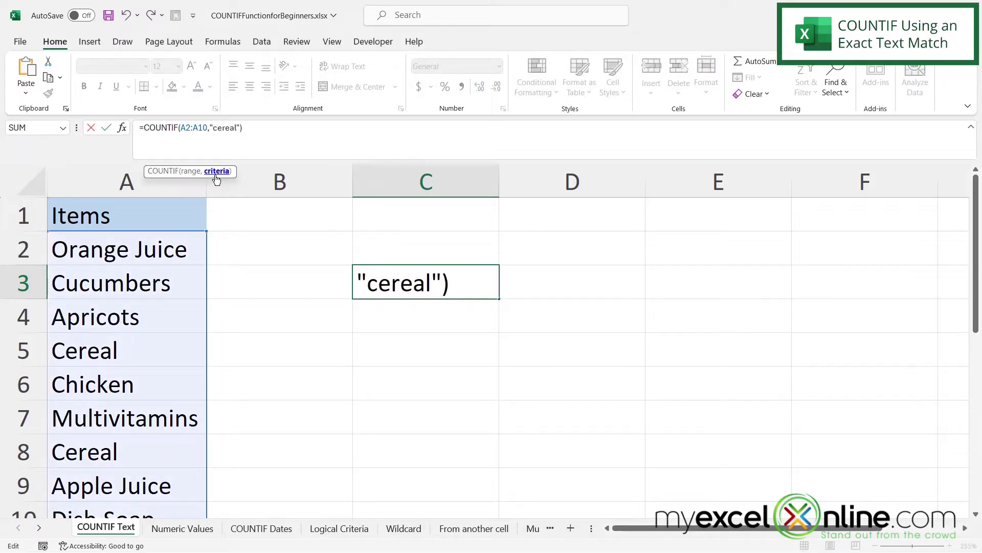
key(Return)
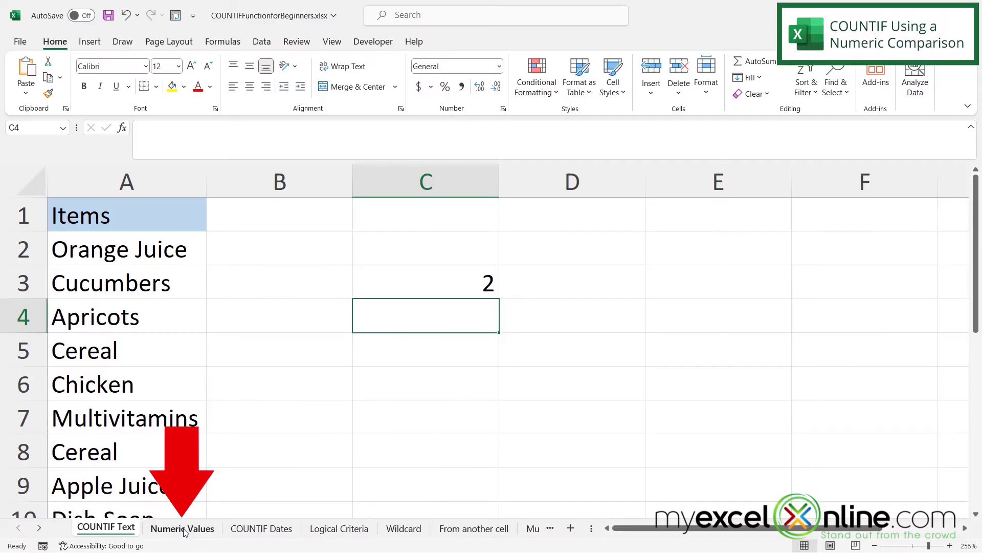
Step: On the Numeric Values sheet, enter a COUNTIF formula in D4 counting the values in B2:B10 with the criterion ">200"
click(183, 528)
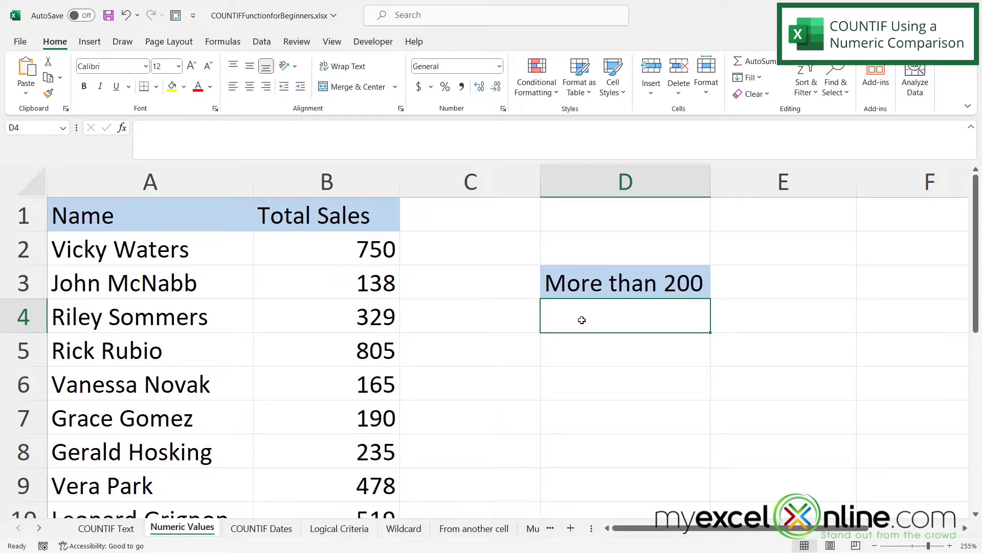
text(=c)
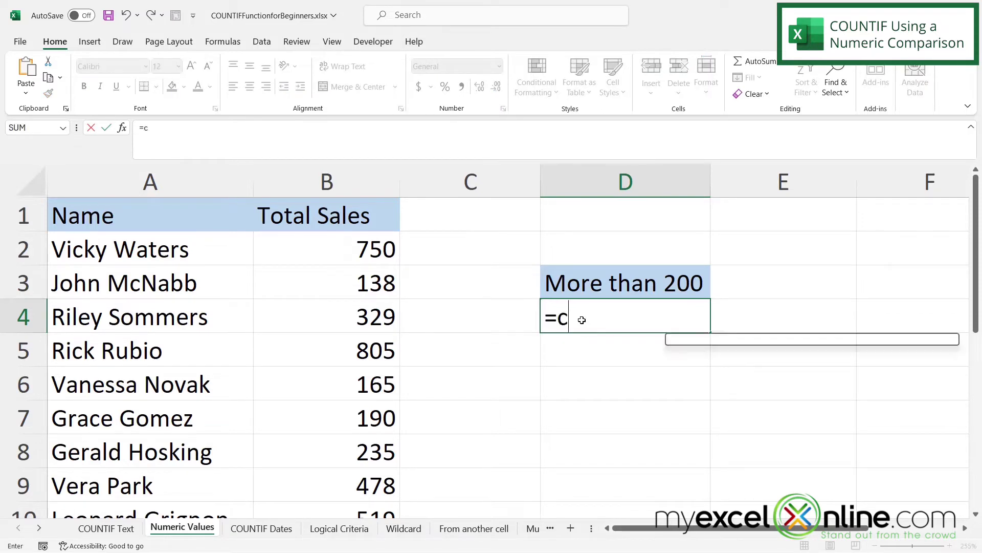
text(ountif()
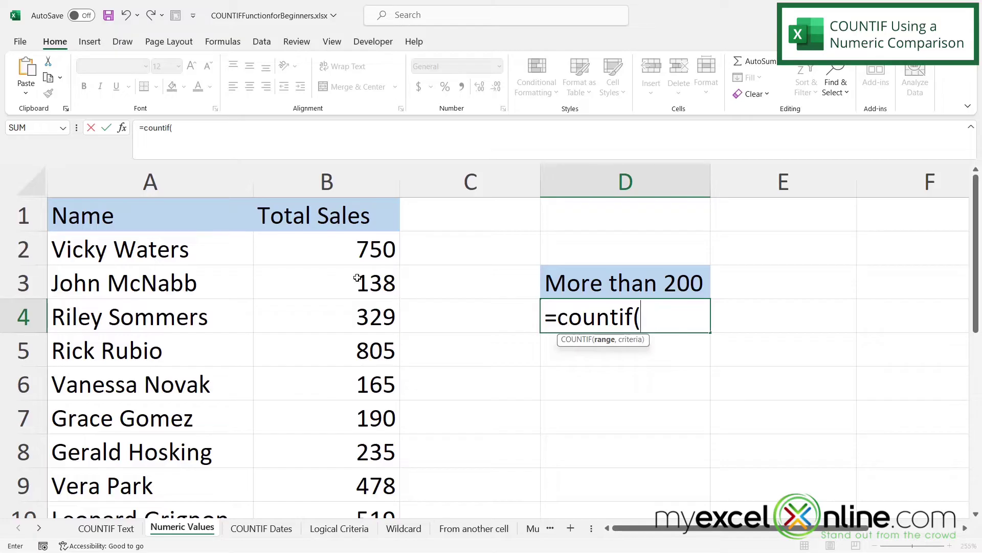
click(310, 248)
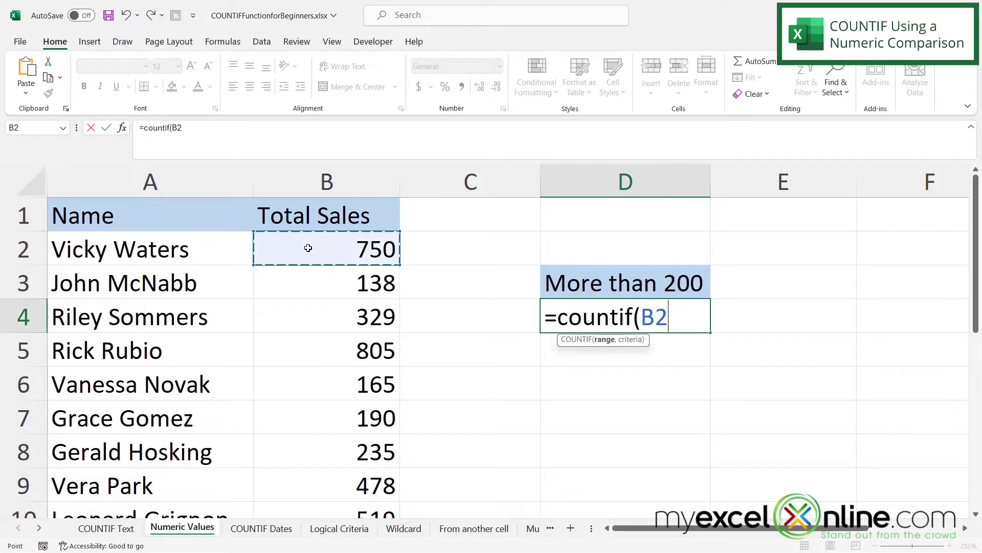
click(308, 247)
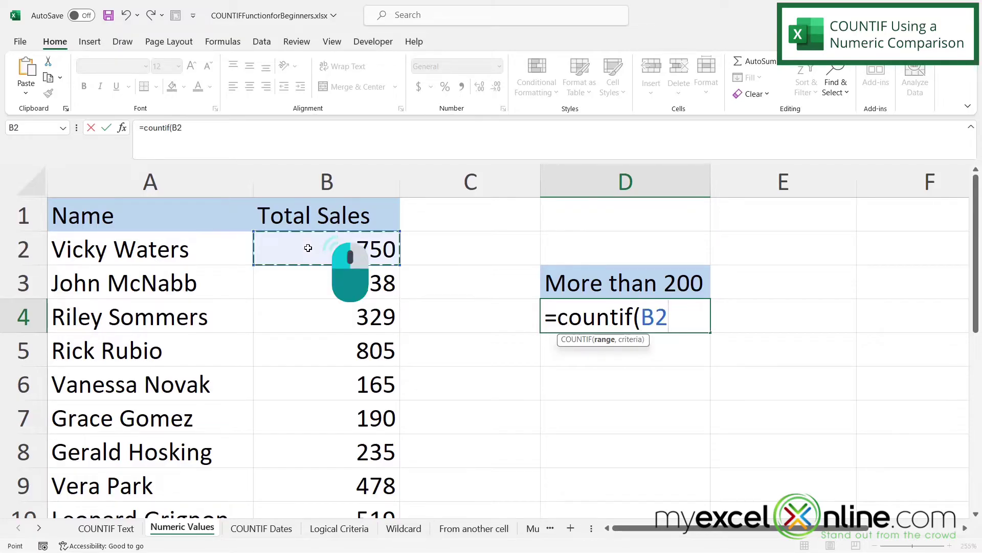
drag(308, 248, 303, 508)
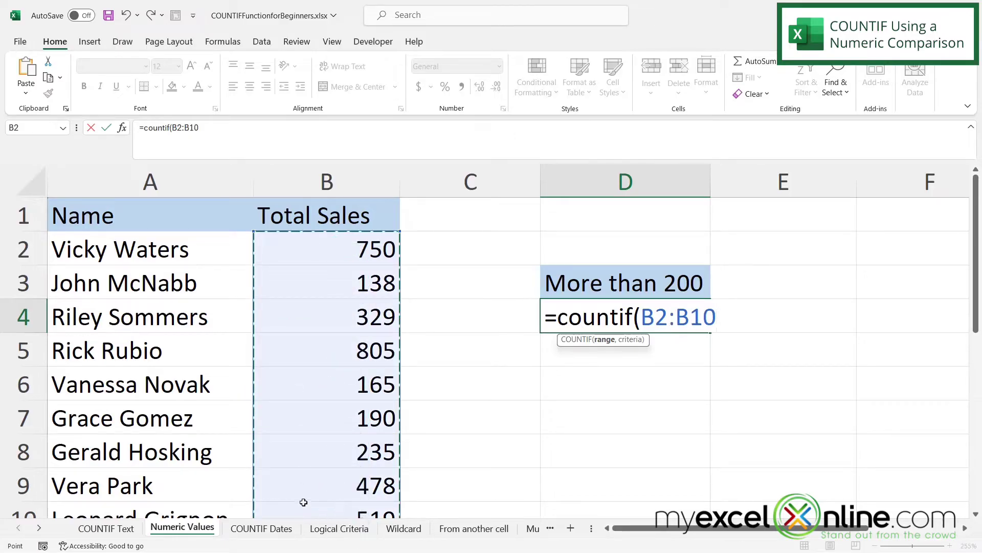
text(,)
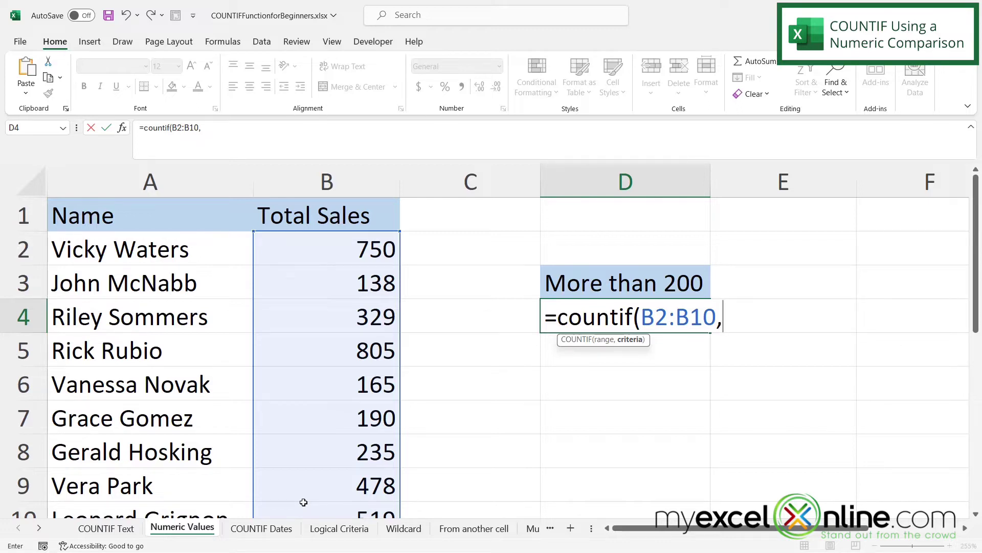
text(">200"))
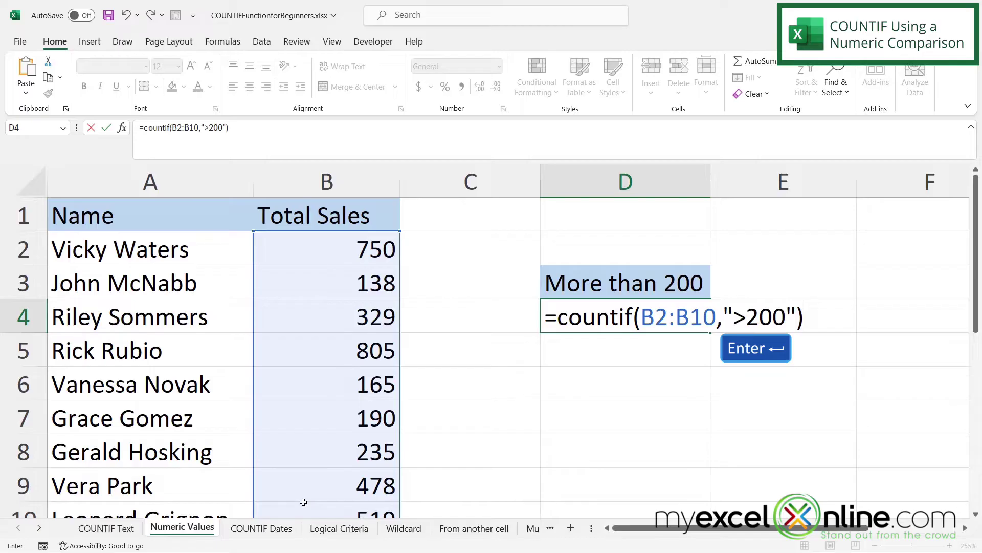
key(Return)
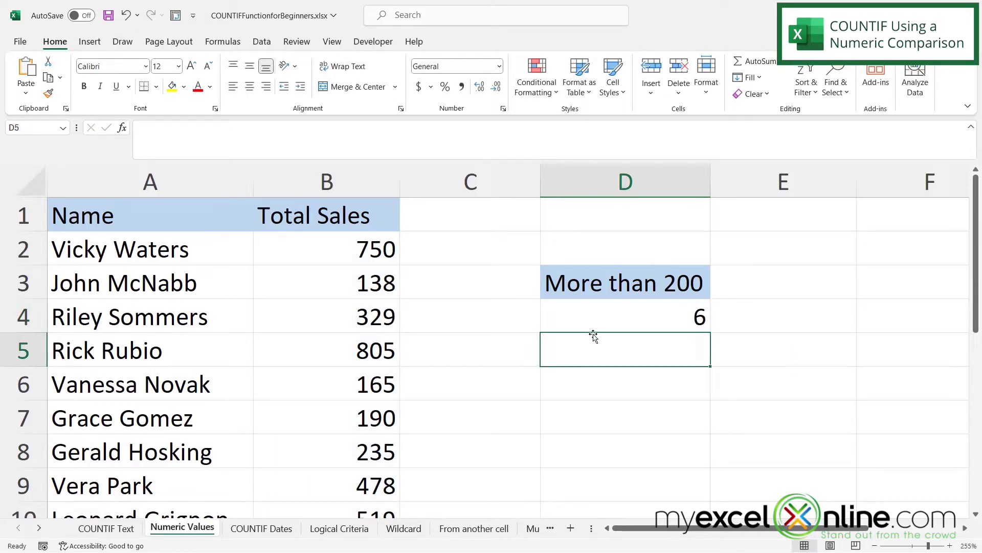
Step: Select the Total Sales cells above 200 together (B2, B4, B5, B8, B9 and B10) to check the count
click(326, 254)
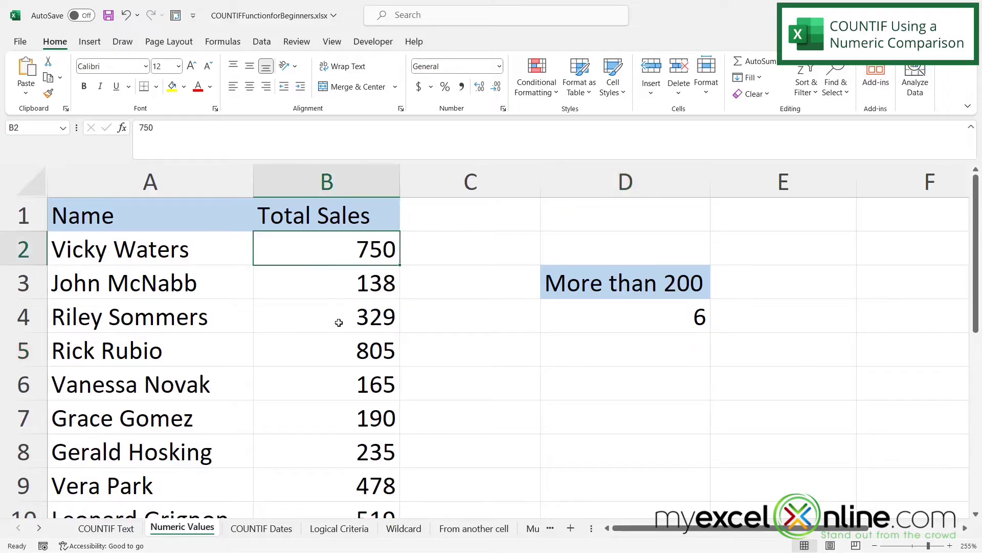
ctrl+click(341, 358)
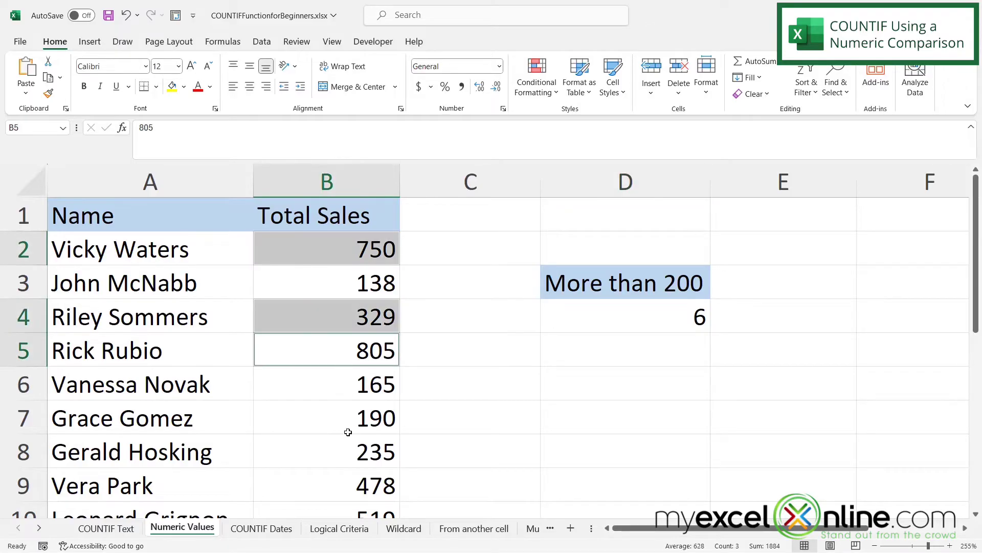
ctrl+click(336, 450)
ctrl+click(323, 485)
ctrl+click(322, 511)
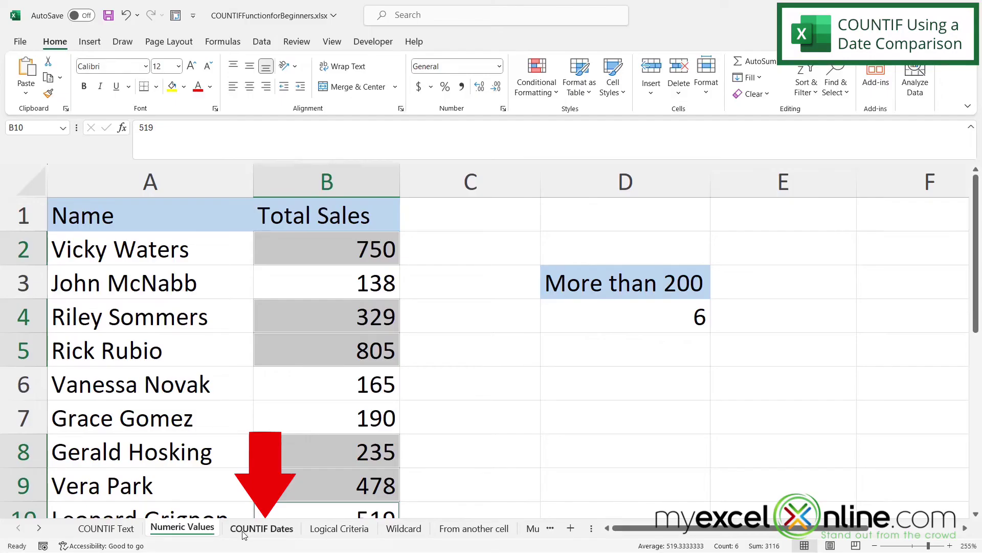
Step: On the COUNTIF Dates sheet, enter a COUNTIF formula in C3 counting the deadlines in A2:A10 with the criterion ">7/9/2023"
click(243, 532)
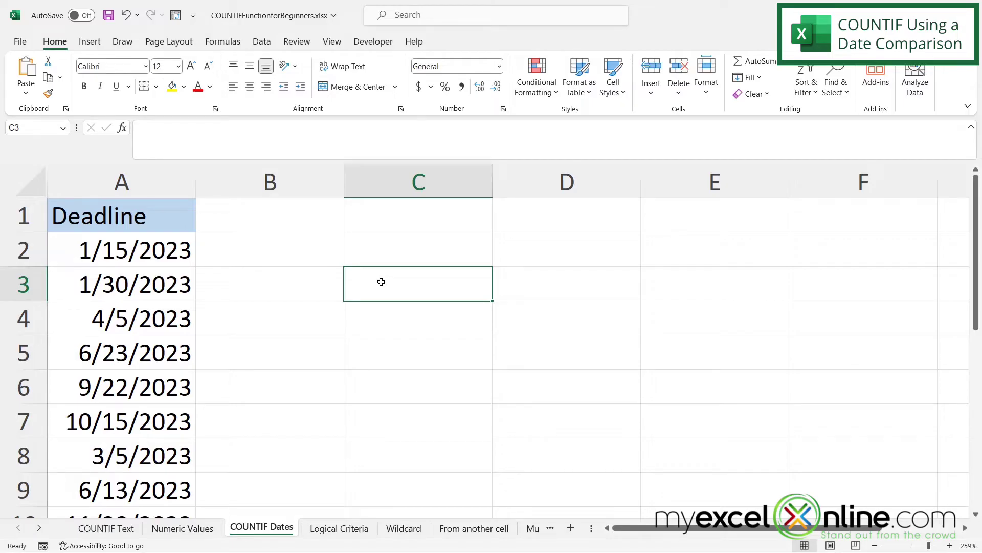
text(=)
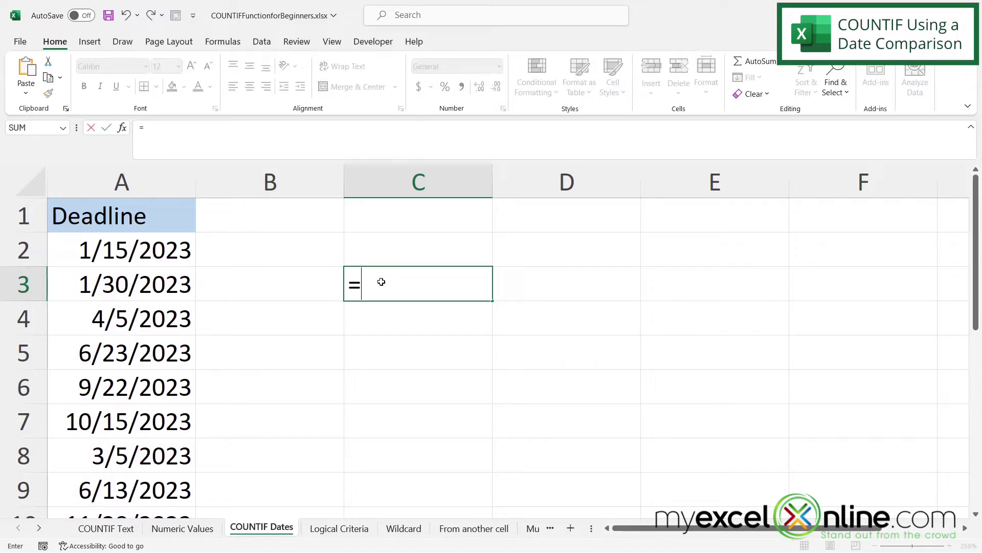
text(countif()
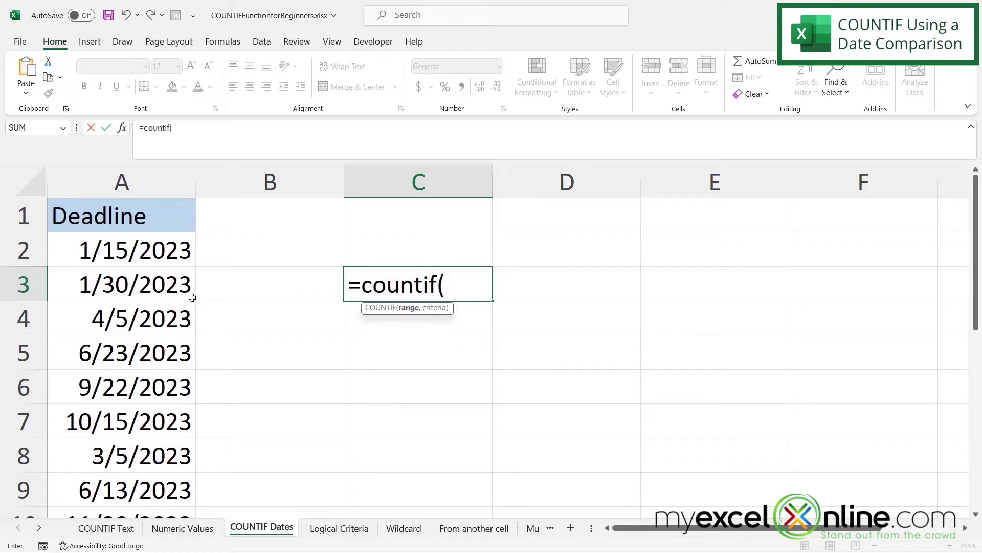
drag(124, 249, 94, 512)
text(,)
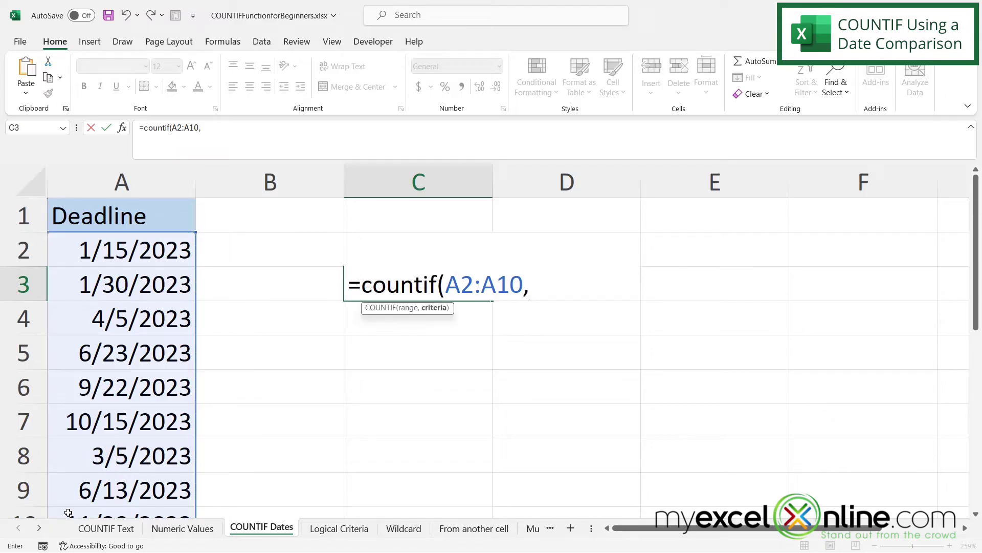
text(">7/9/20)
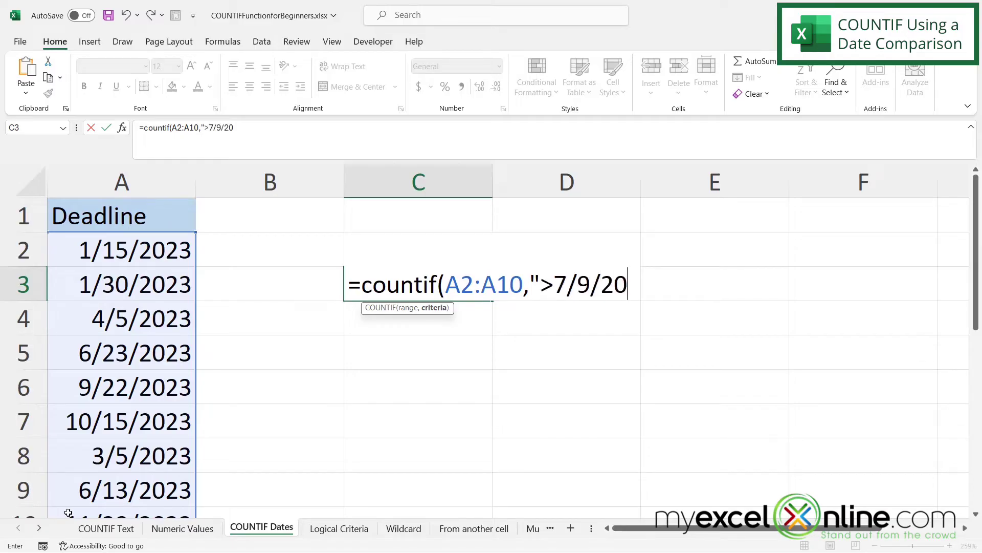
text(23"))
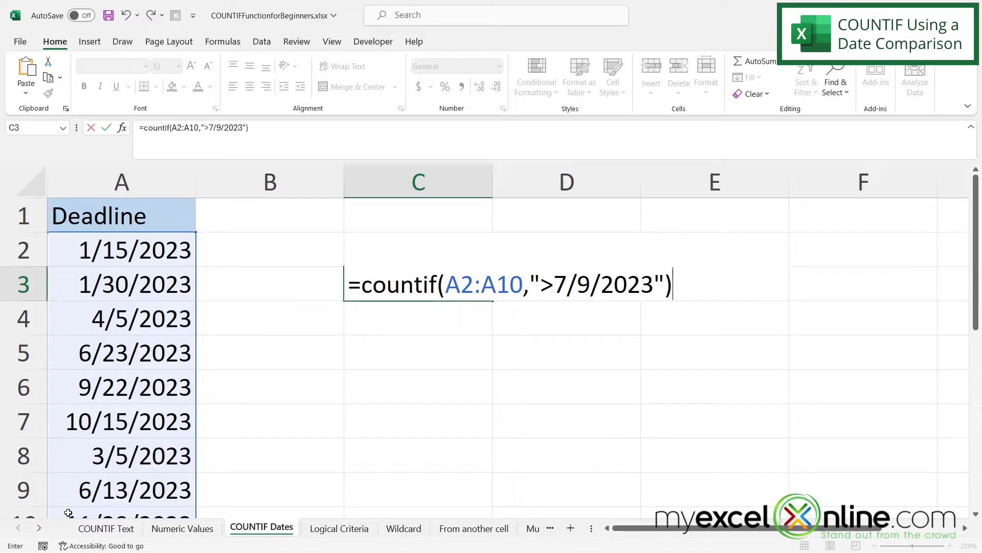
key(Return)
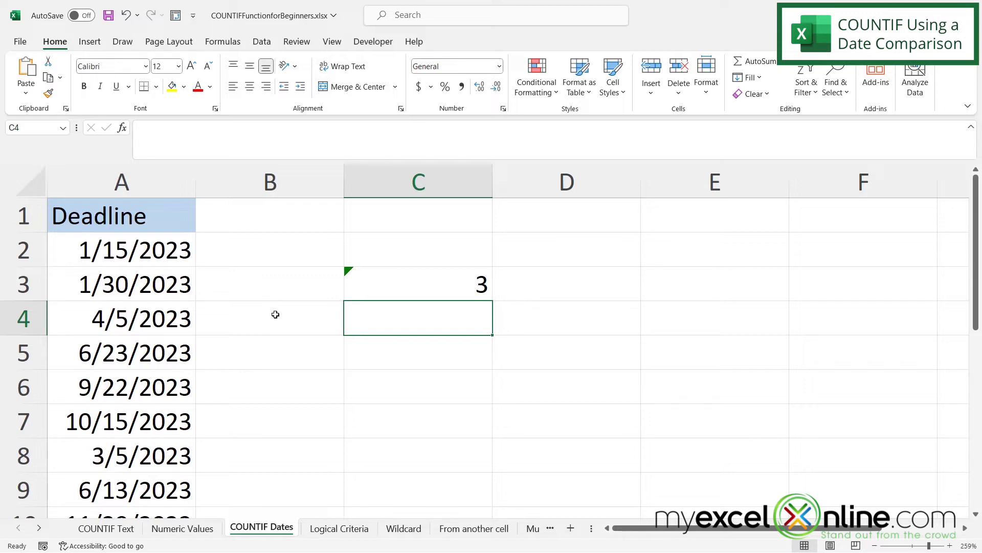
Step: Select deadlines A6 and A7 together and examine the remaining dates down to A10 to check the count
click(97, 388)
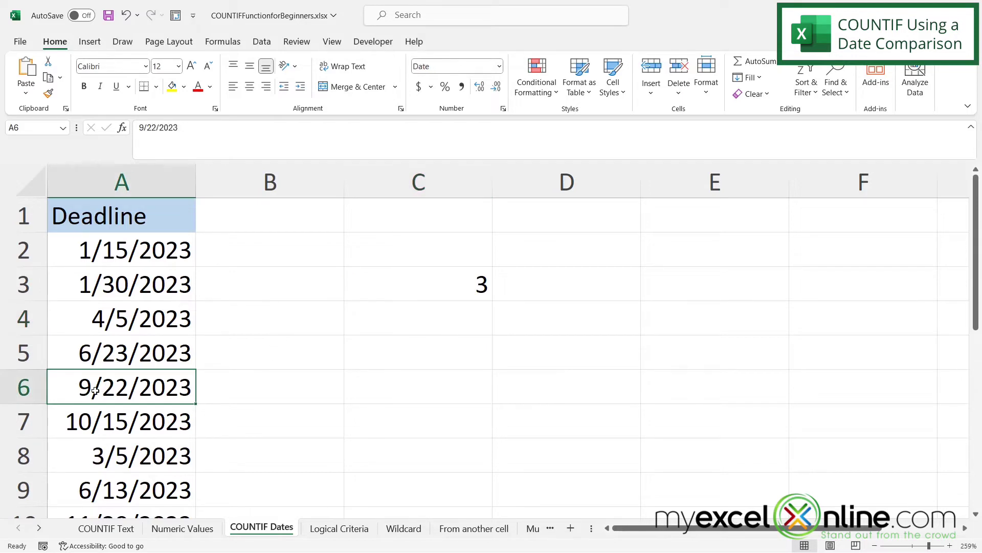
ctrl+click(109, 422)
scroll(109, 422, down, 1)
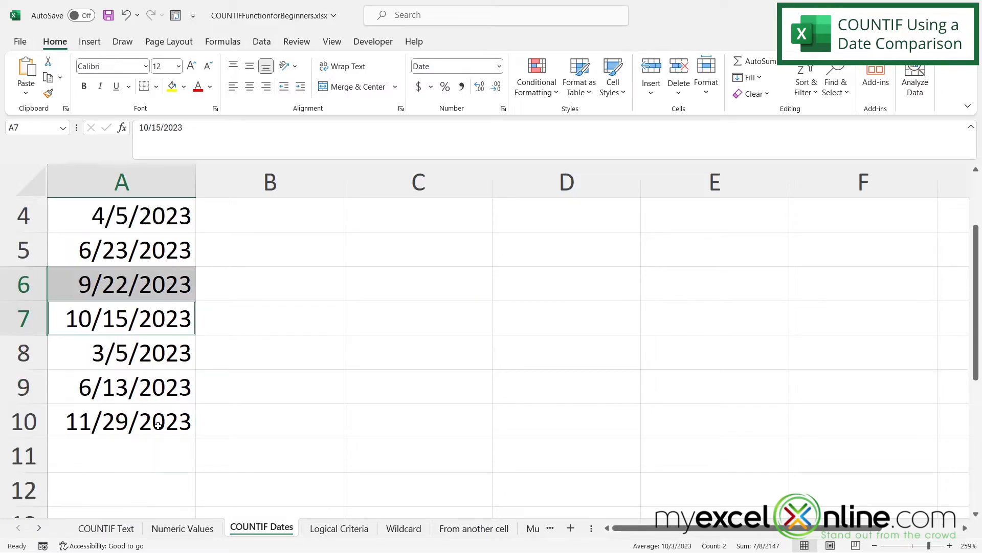
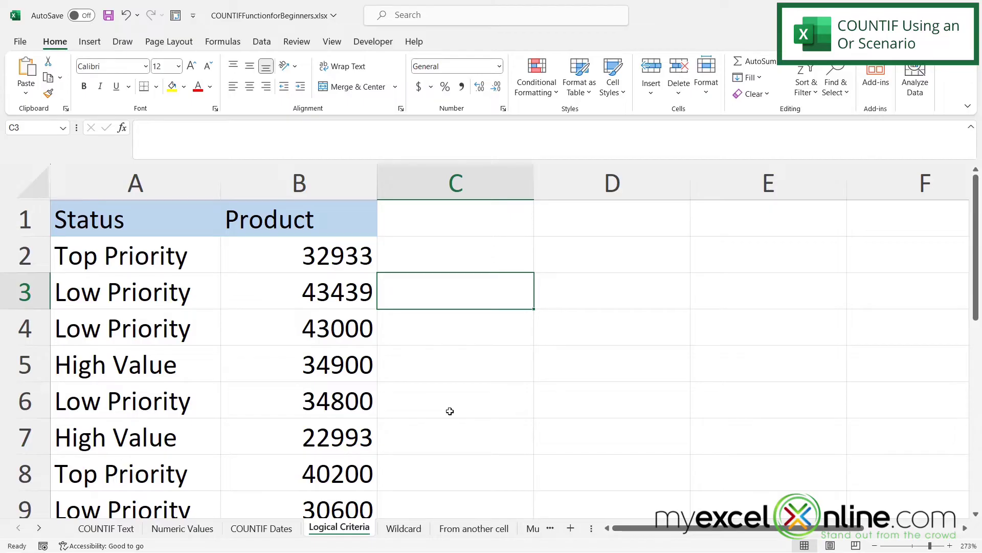
Step: On the Logical Criteria sheet, enter a COUNTIF formula in C3 counting the statuses in A2:A10 with the criterion "Top priority"
text(=coun)
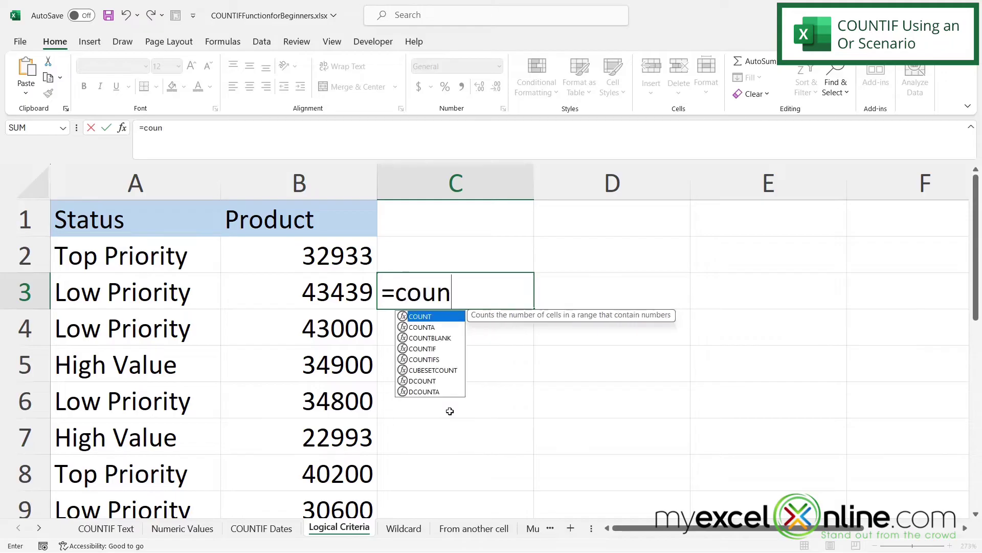
text(tif()
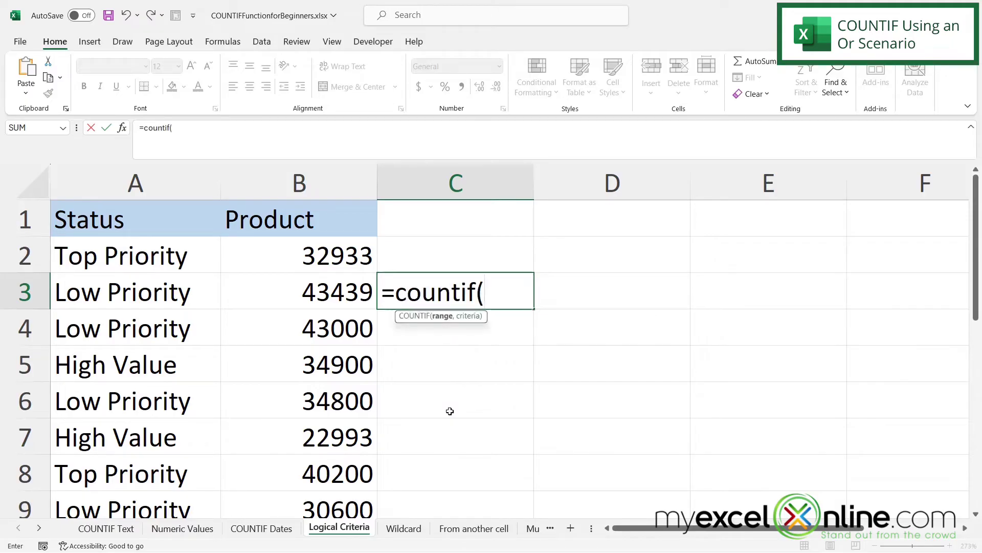
click(104, 268)
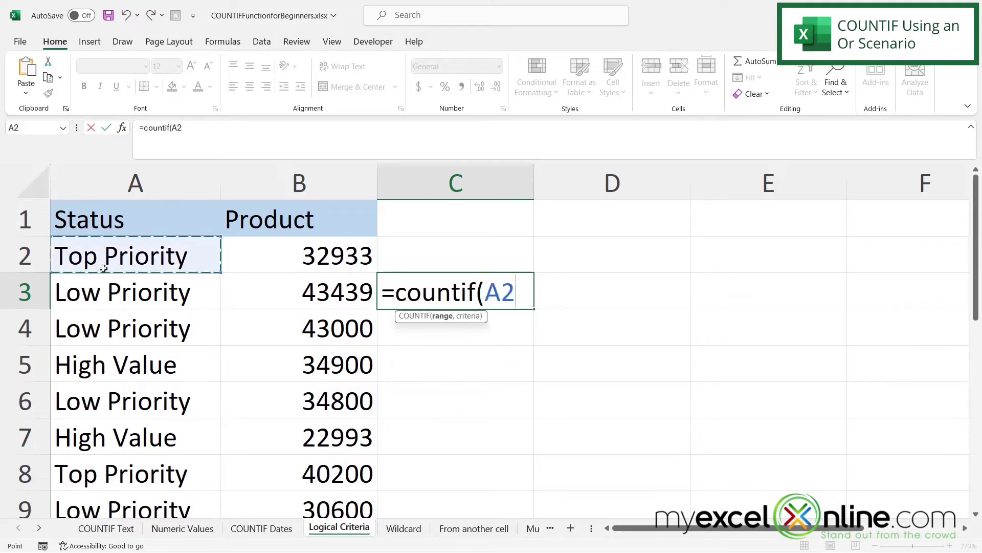
drag(103, 269, 106, 440)
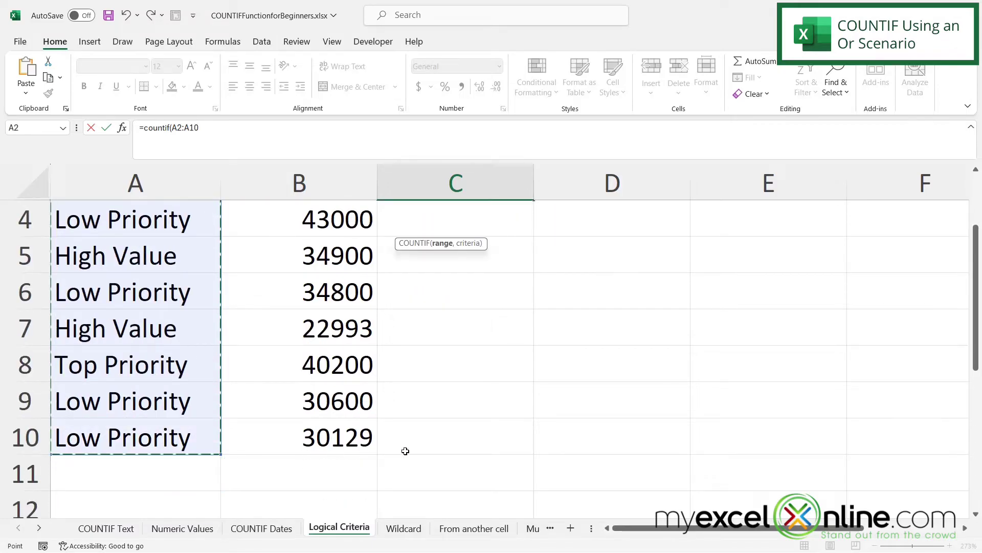
scroll(405, 450, up, 1)
text(,)
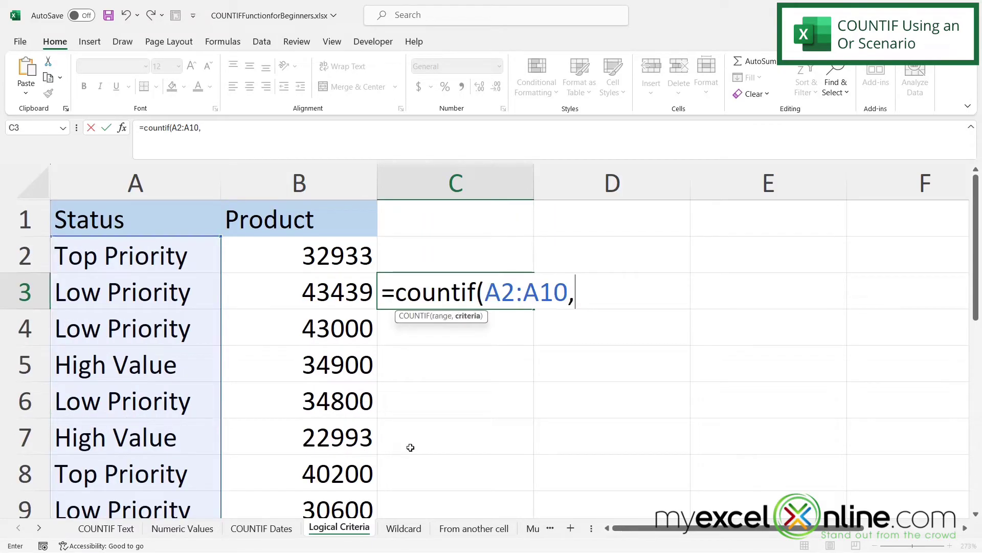
text("Top pr)
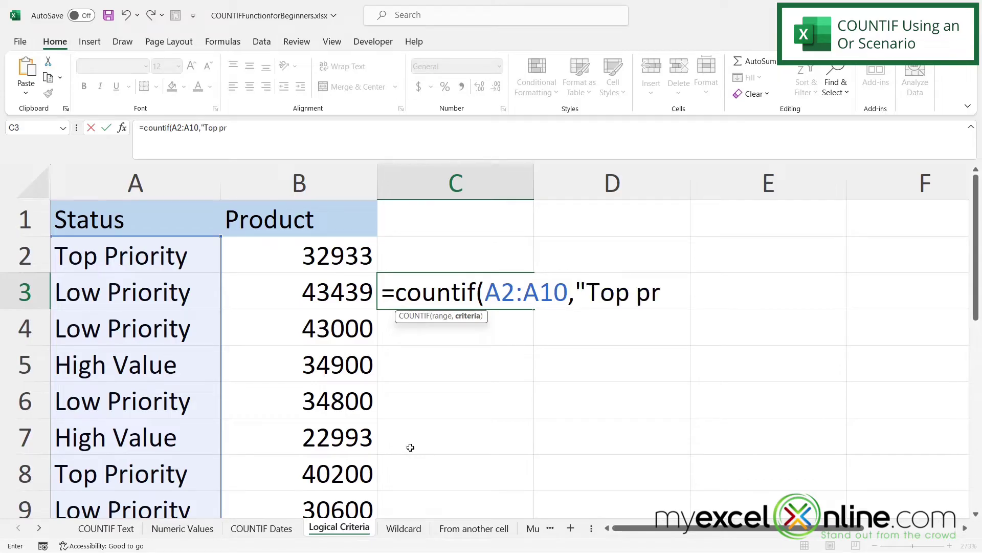
text(iority"))
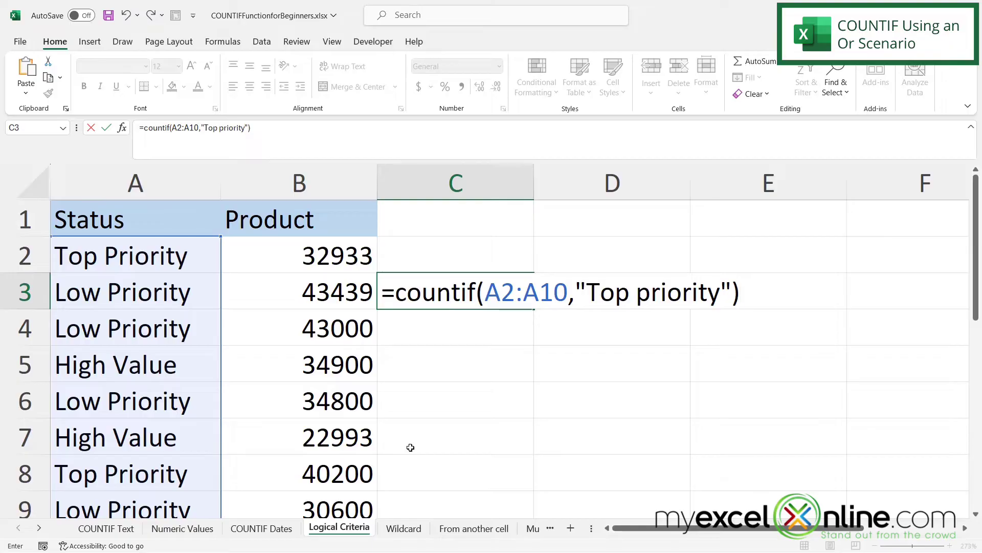
key(Return)
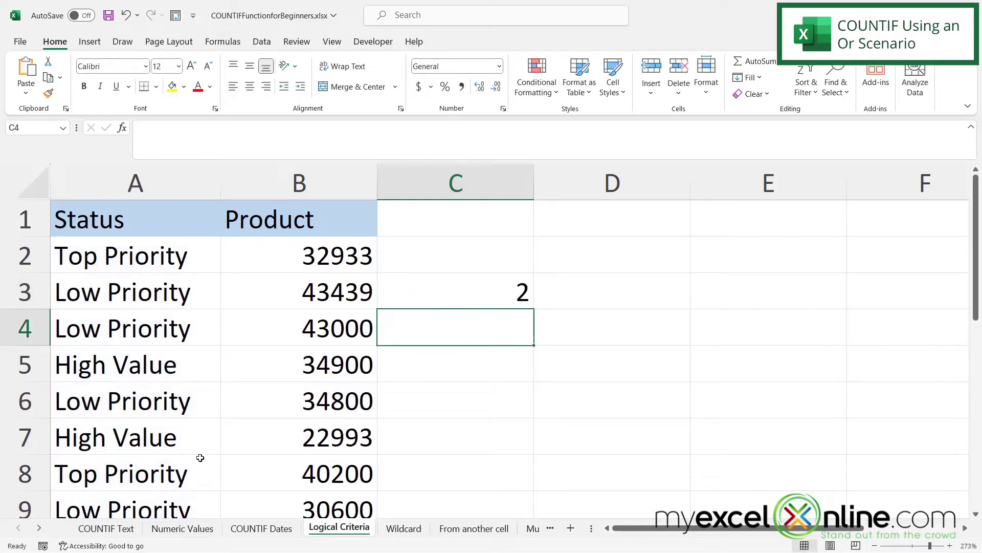
Step: Select the Top Priority cells A2 and A8 together and examine the remaining statuses down to A10 to check the count
click(123, 256)
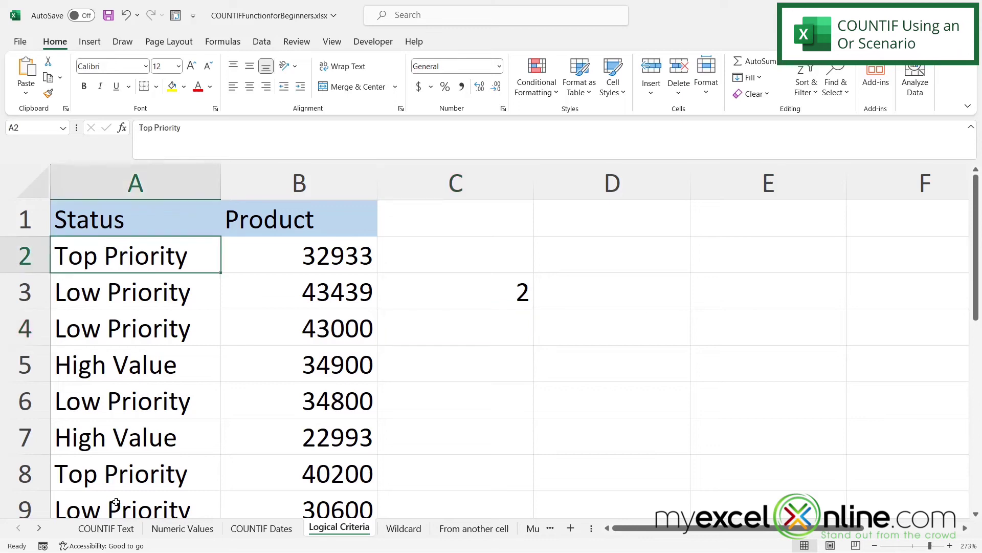
ctrl+click(103, 470)
scroll(182, 475, down, 1)
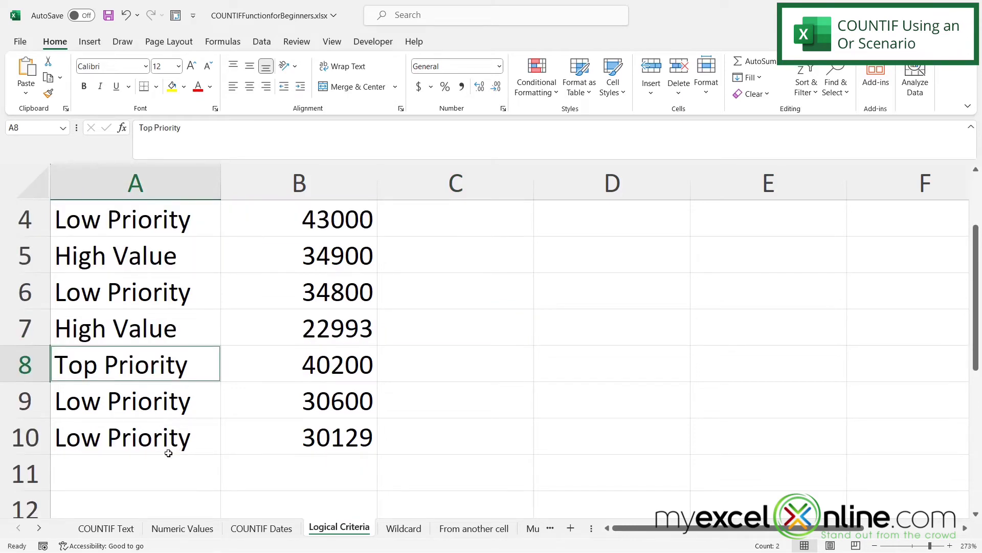
scroll(180, 453, up, 1)
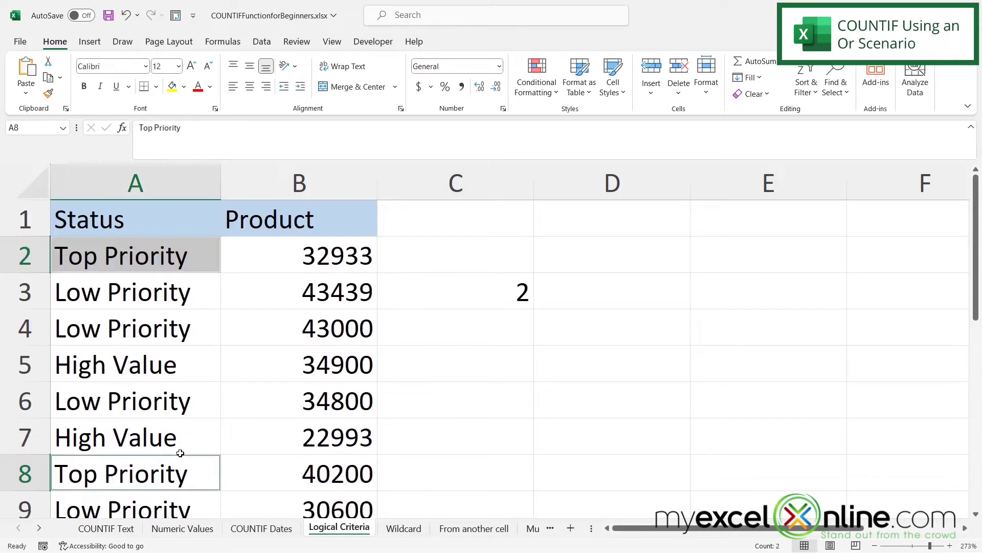
Step: Extend the C3 formula by adding a second COUNTIF over A2:A10 with the criterion "high value"
click(461, 285)
double_click(465, 287)
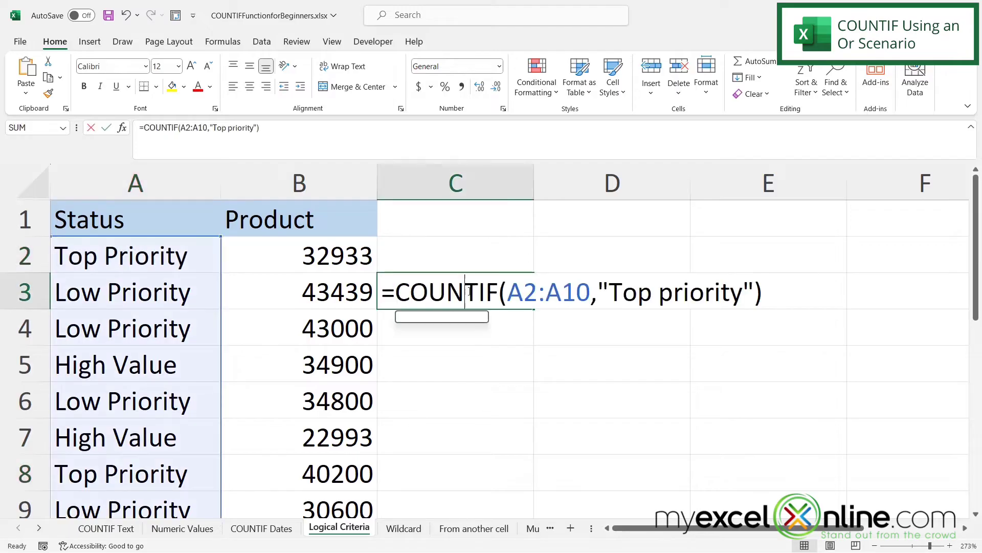
click(780, 293)
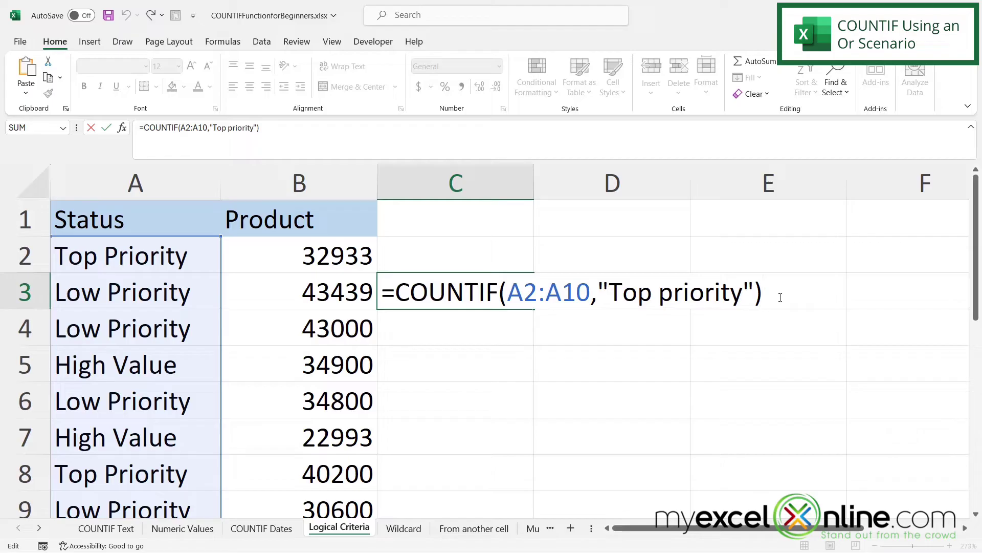
text(+)
text(count)
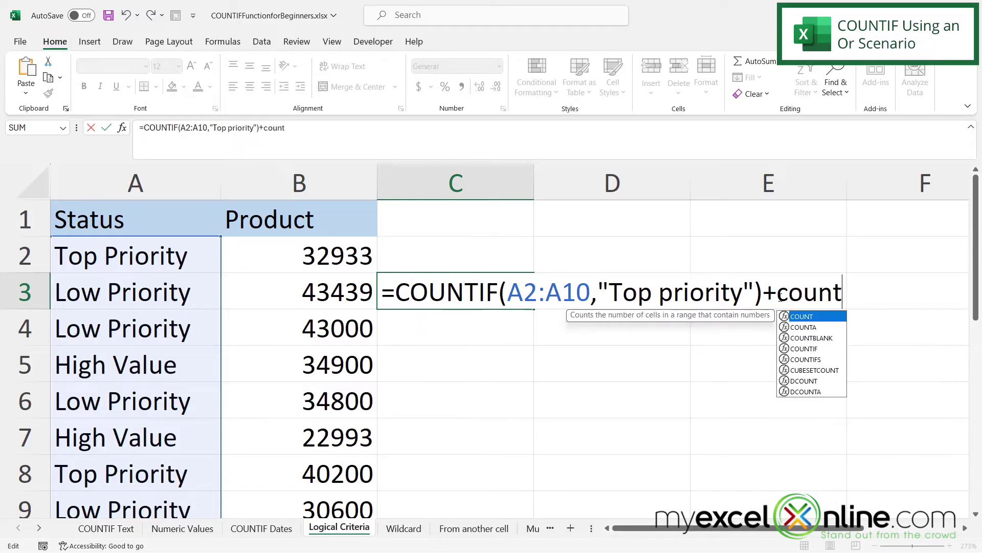
text(if()
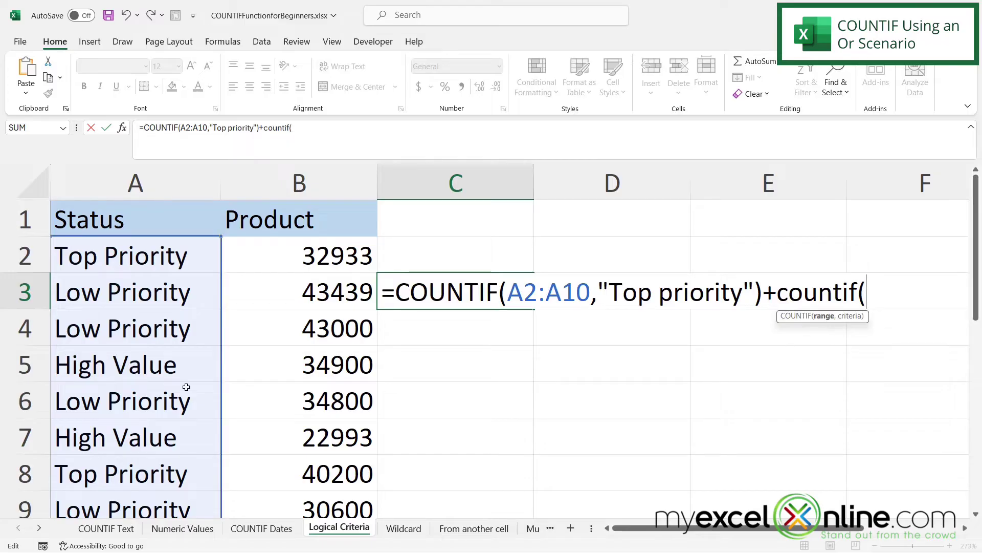
drag(78, 254, 67, 475)
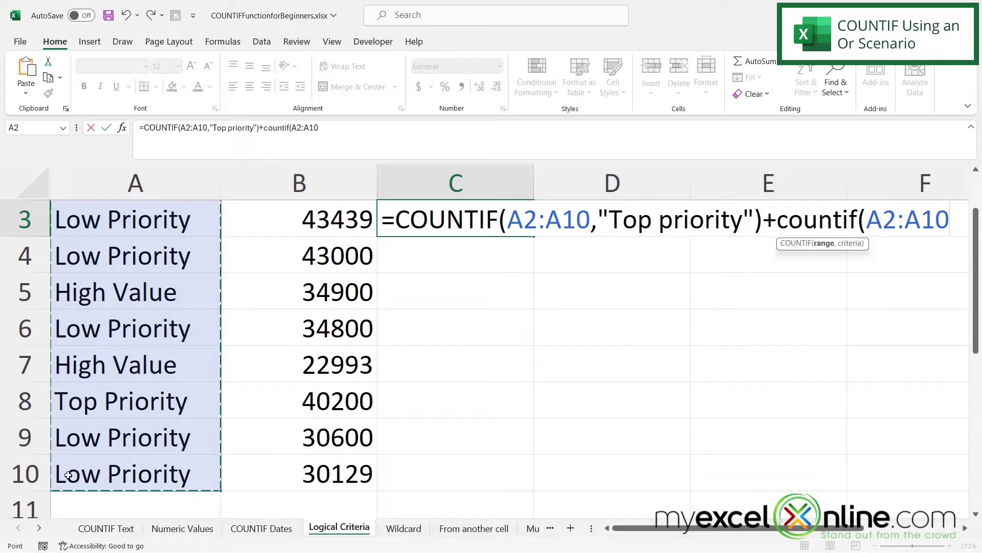
text(,)
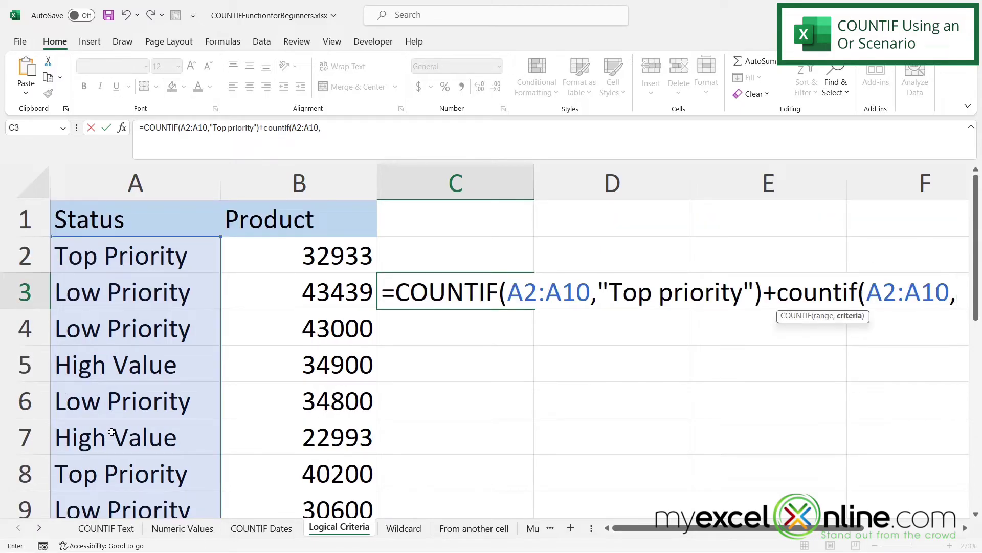
text("high v)
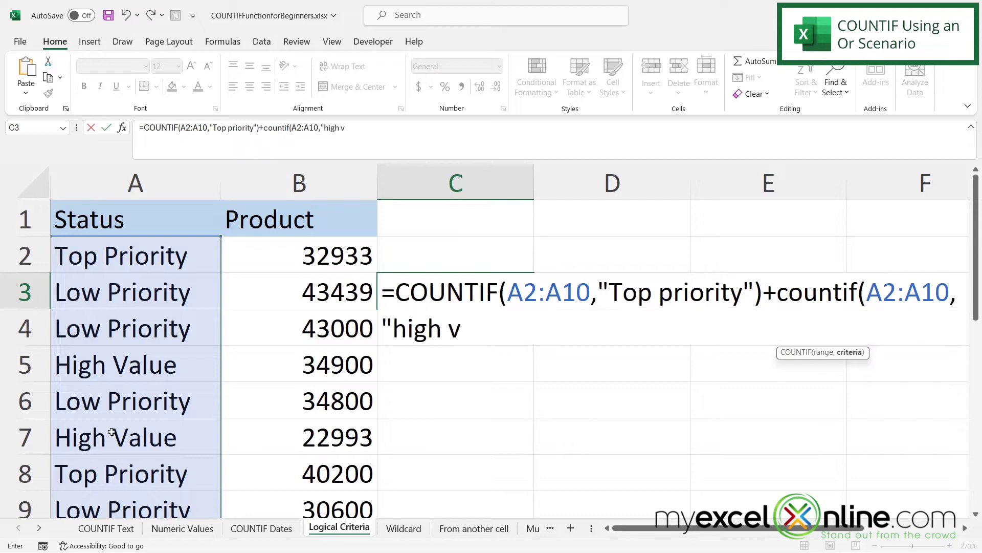
text(alue")
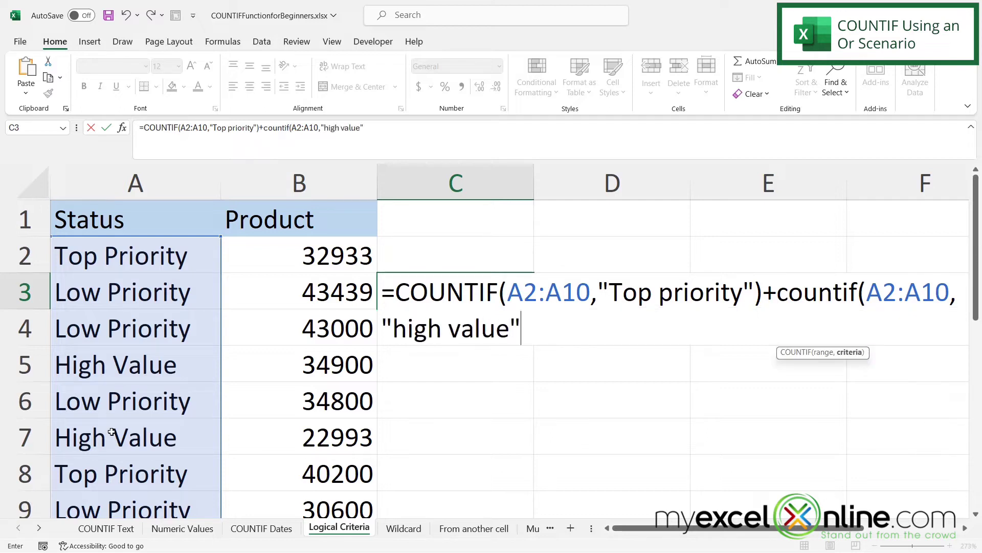
text())
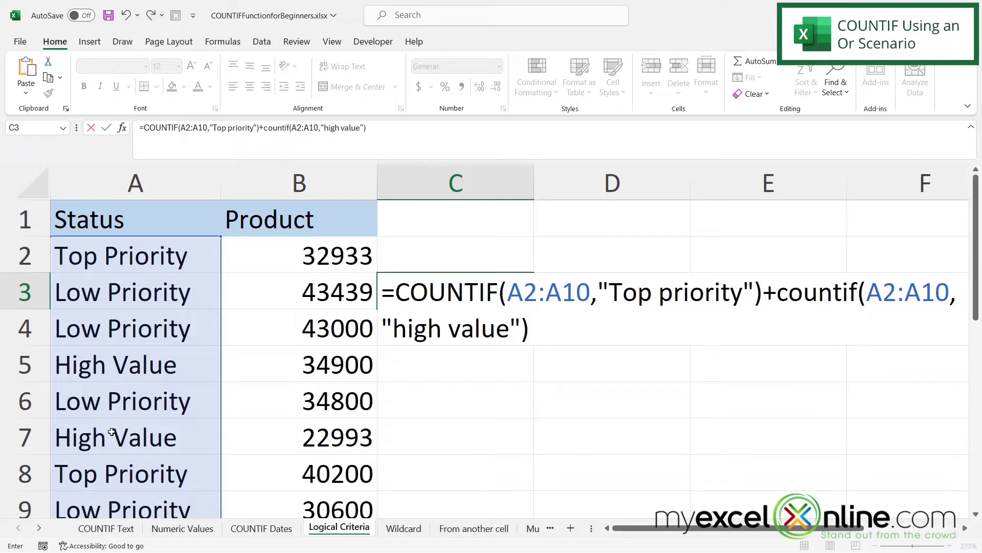
key(Return)
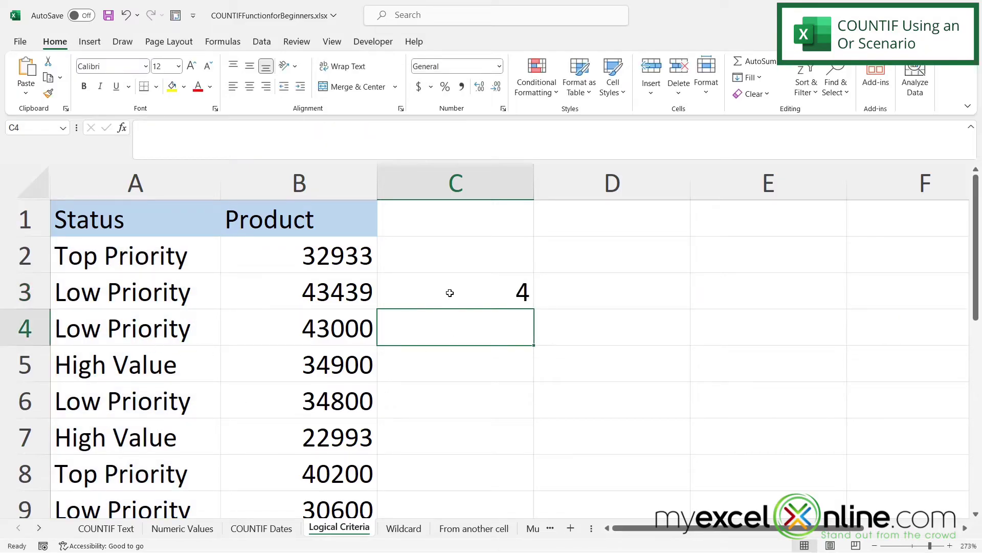
Step: Select the Top Priority and High Value cells together (A2, A8, A5 and A7) to check the combined count
click(88, 257)
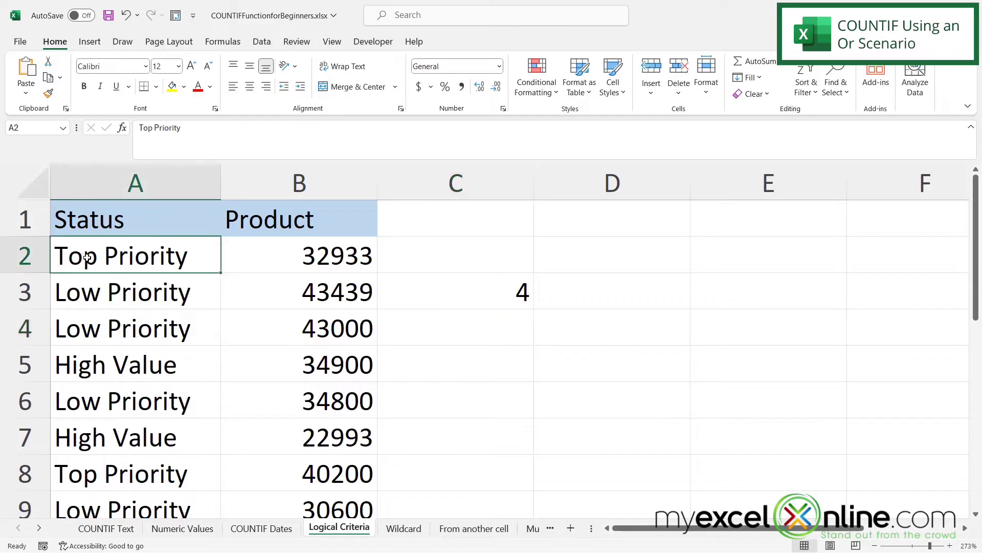
ctrl+click(89, 470)
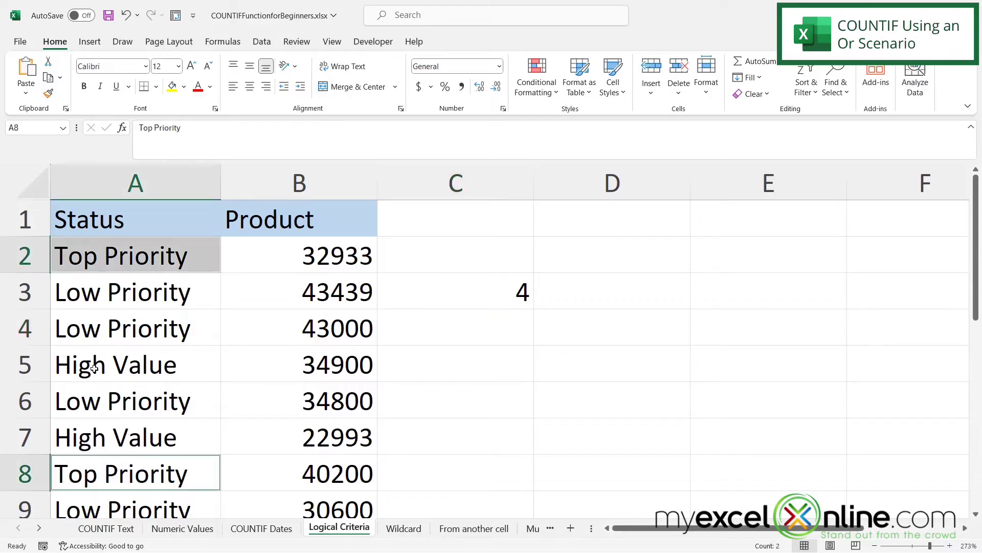
ctrl+click(94, 369)
ctrl+click(94, 440)
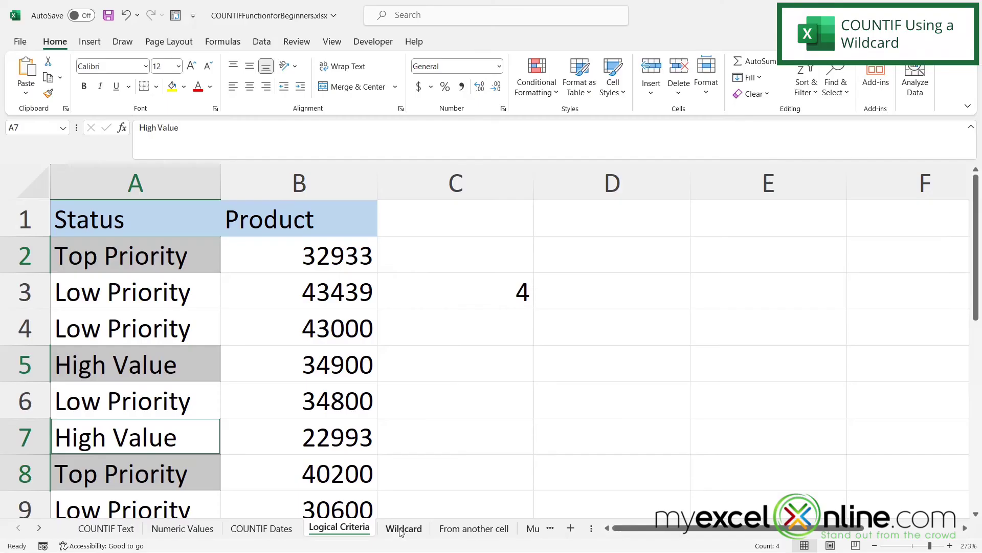
Step: On the Wildcard sheet, enter a COUNTIF formula in C3 counting the items in A2:A10 with the criterion "a*"
click(402, 528)
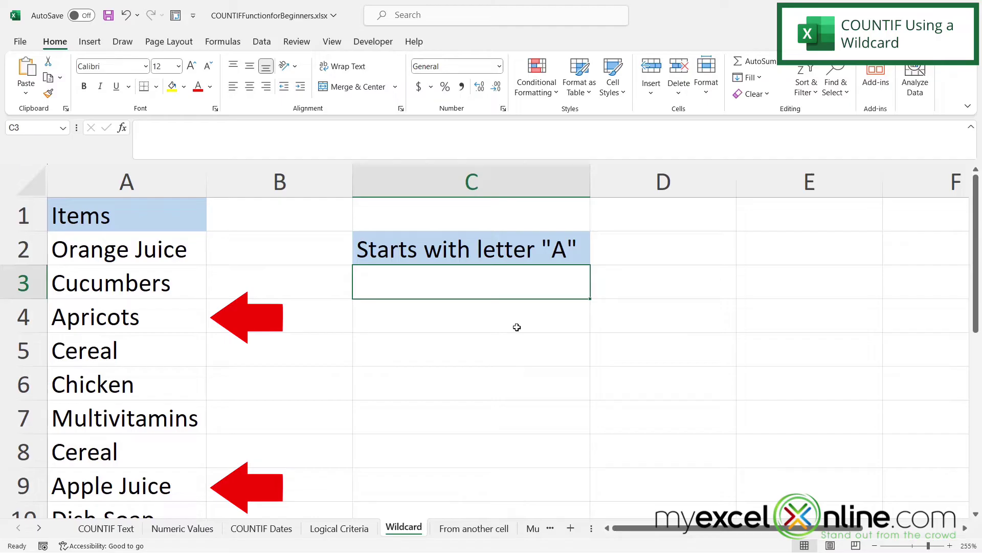
text(=countif()
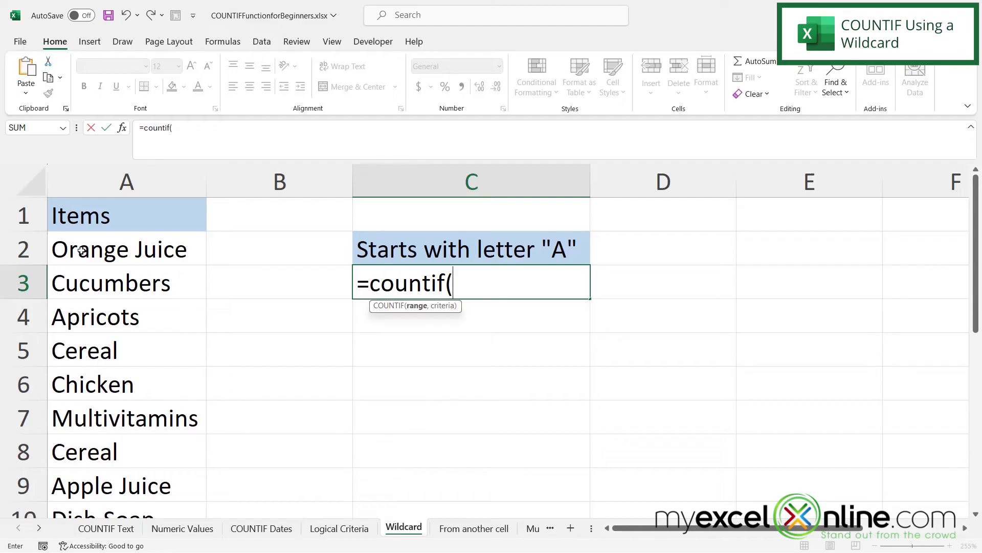
drag(82, 251, 78, 459)
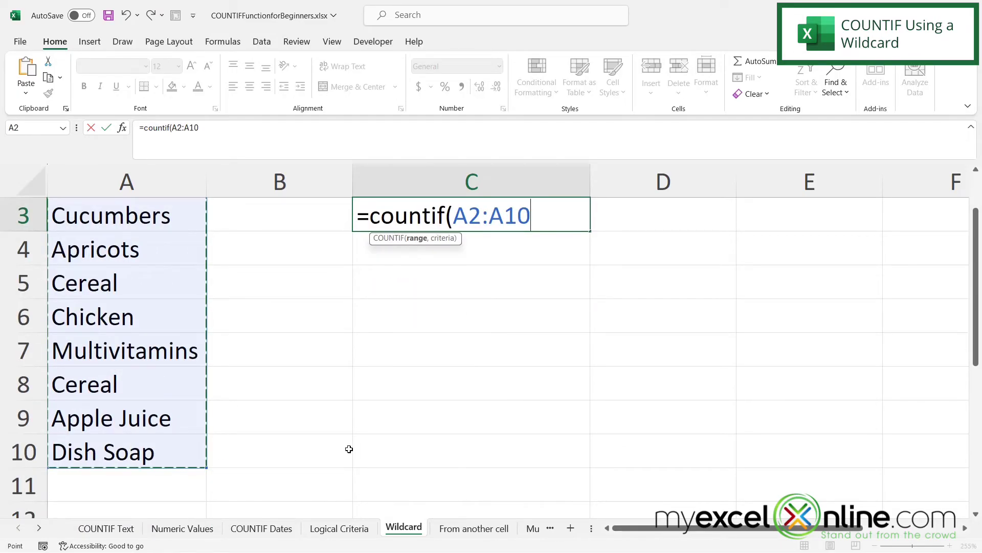
text(,)
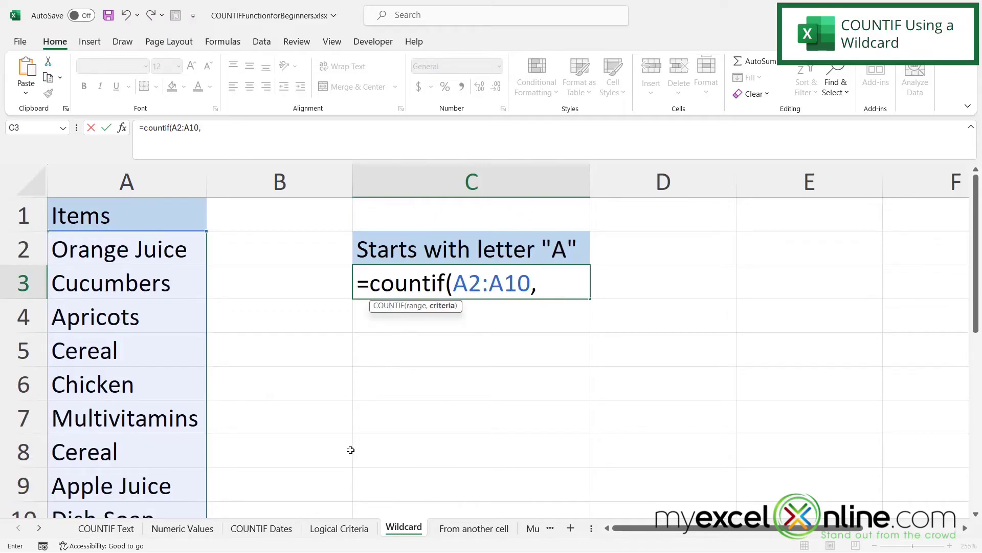
text("a*"))
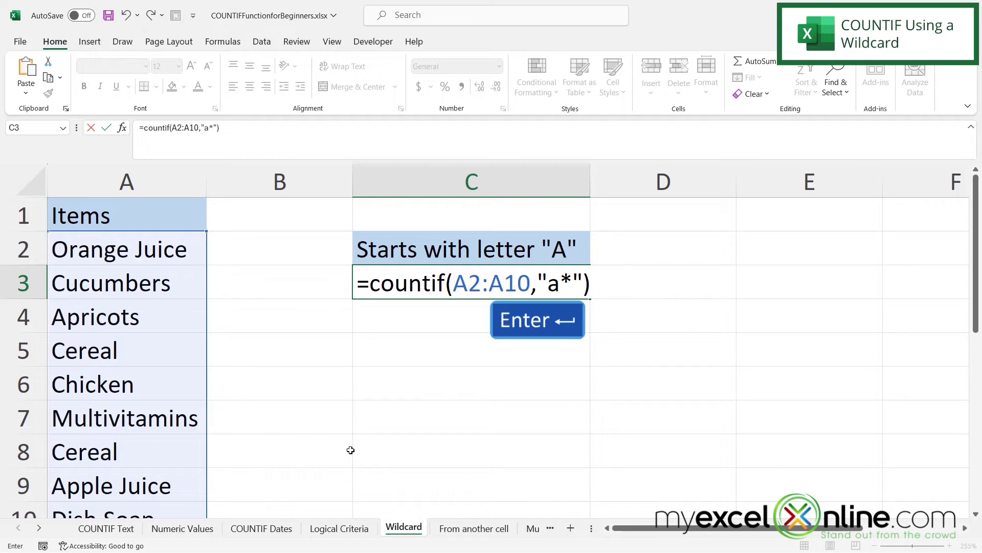
key(Return)
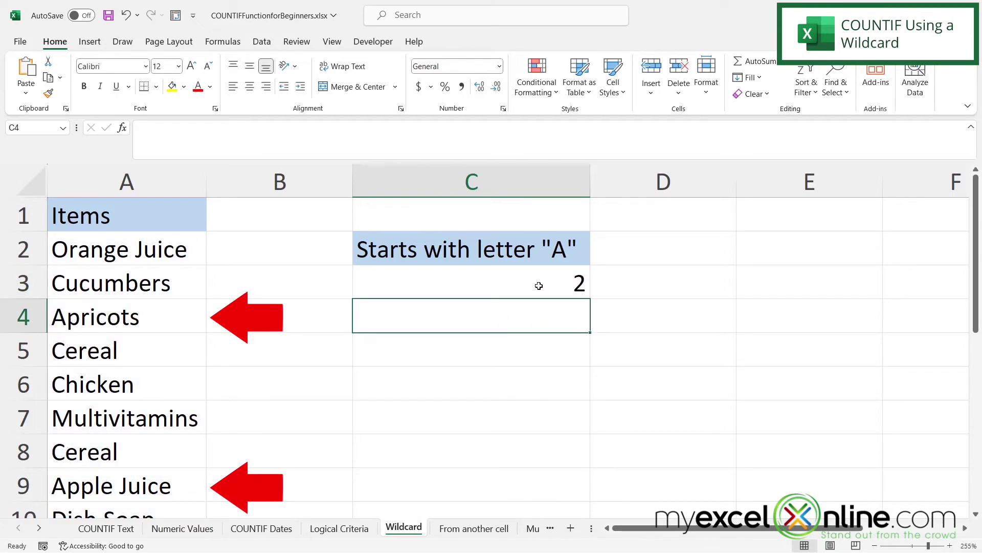
Step: Change the criterion of the COUNTIF formula in C3 to "ce*"
click(478, 282)
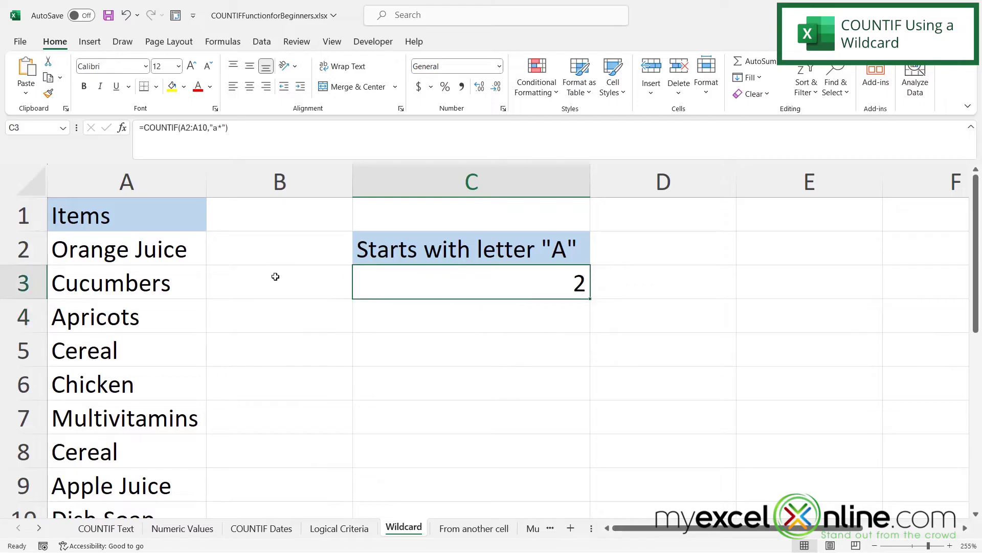
click(217, 127)
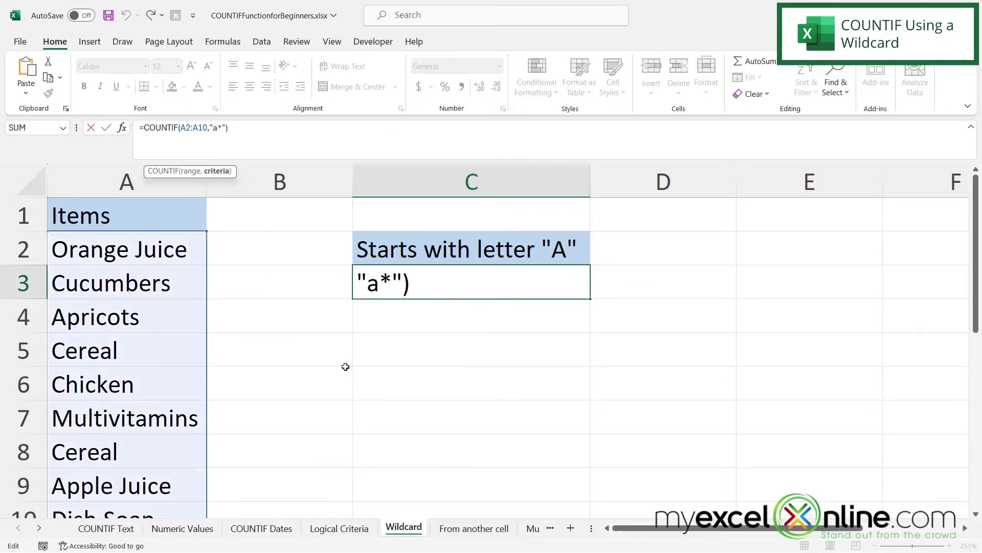
key(BackSpace)
text(ce)
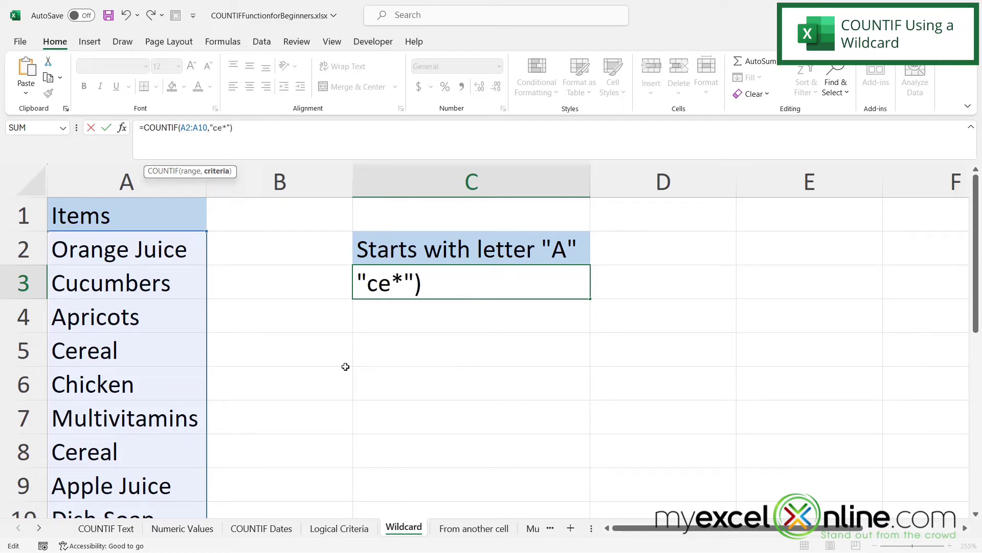
key(Return)
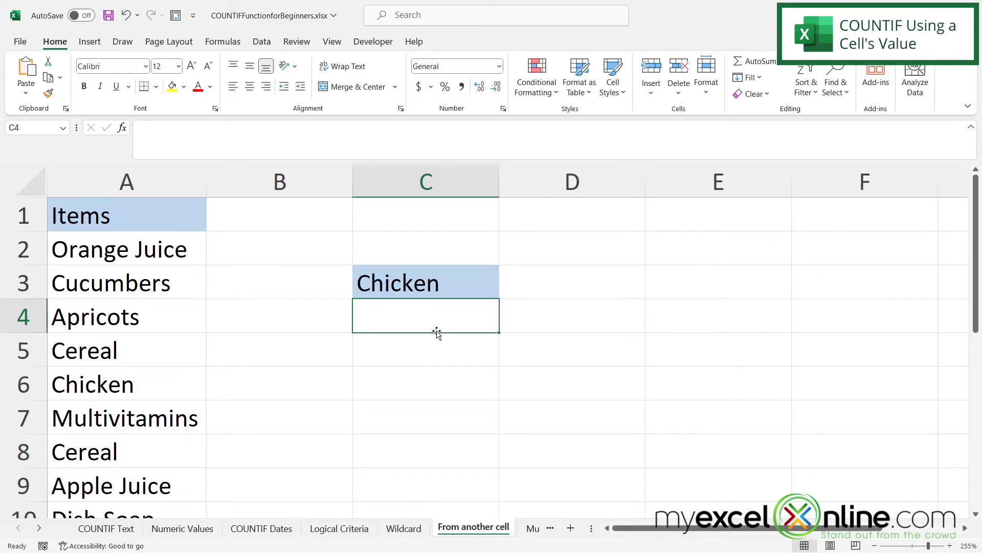
Step: On the From another cell sheet, enter a COUNTIF formula in C4 over A2:A13 using cell C3 as the criterion
text(=countif)
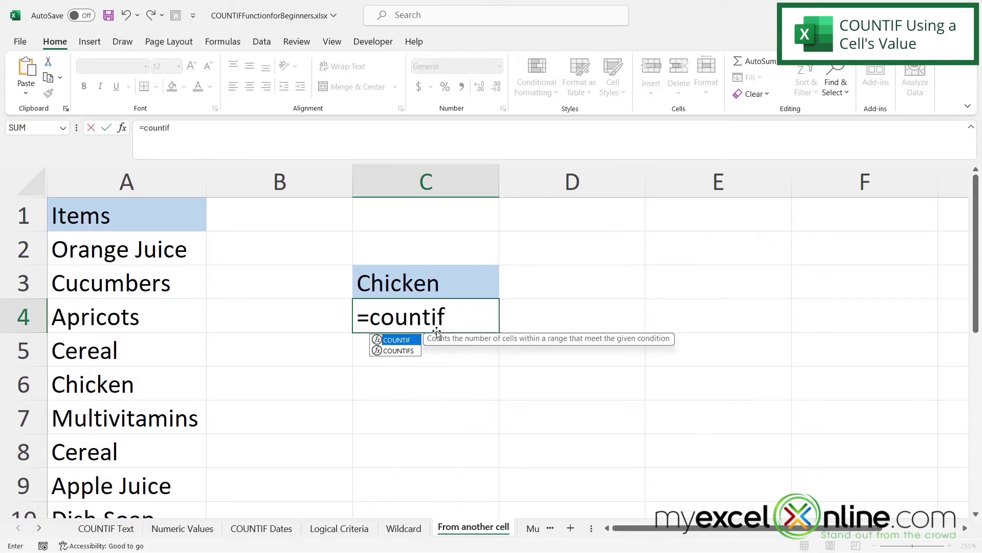
text(()
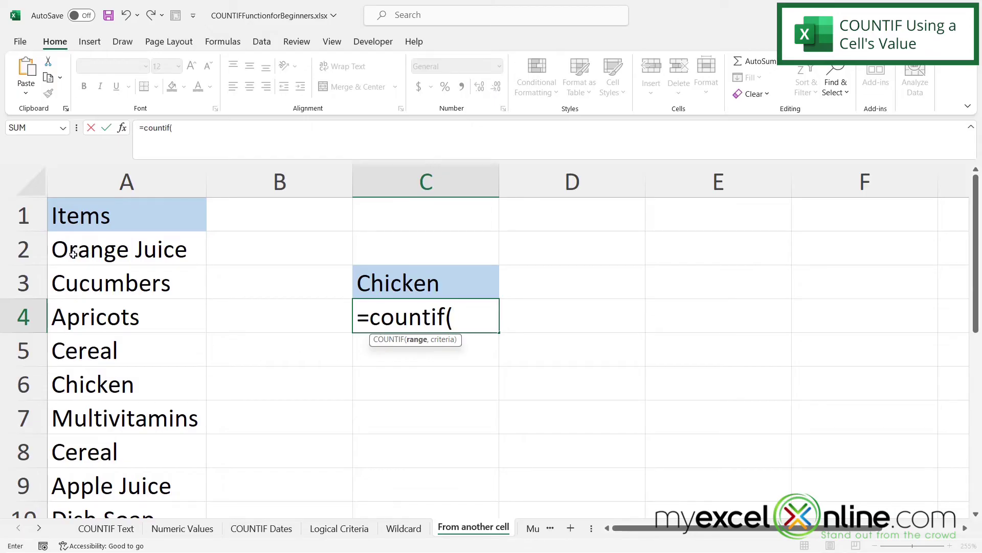
drag(74, 254, 175, 468)
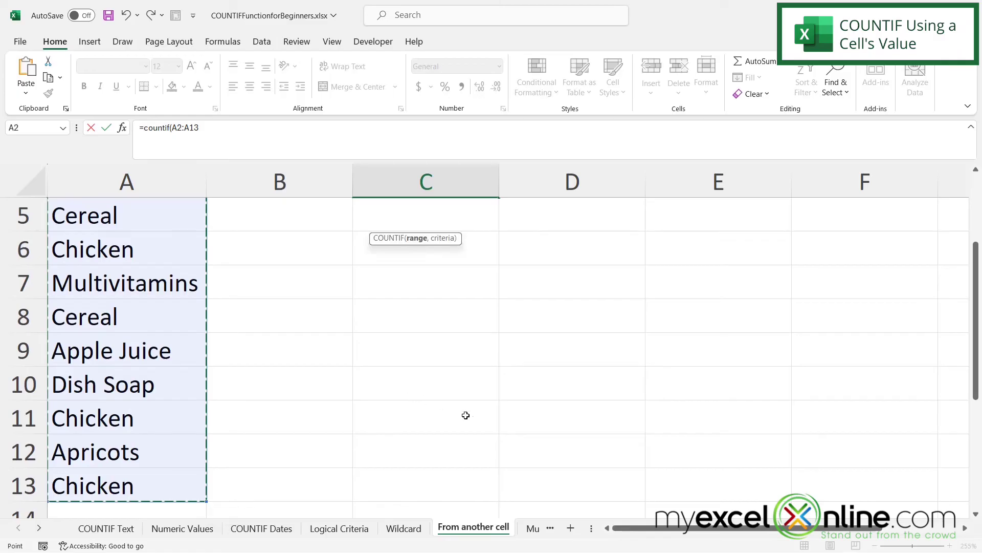
scroll(466, 414, up, 2)
text(,)
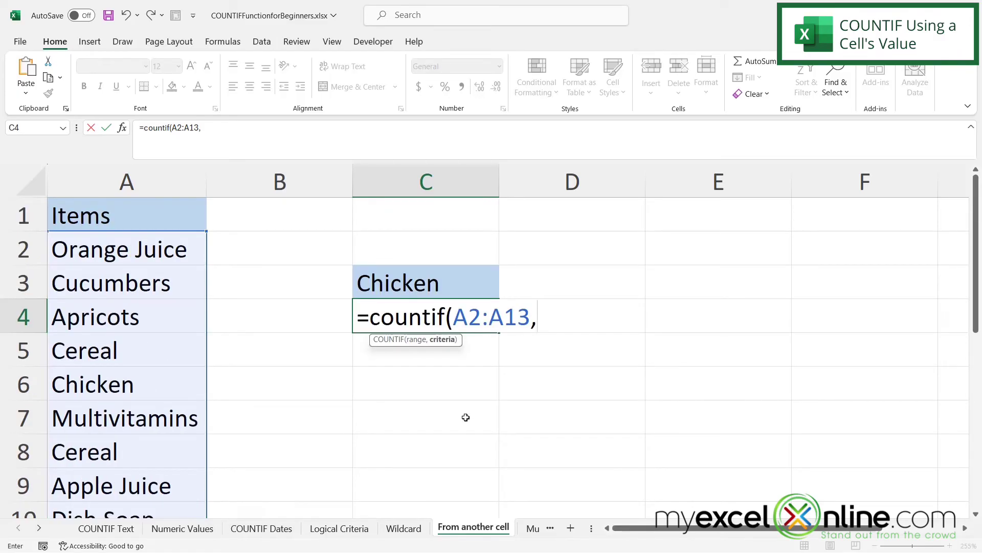
click(392, 280)
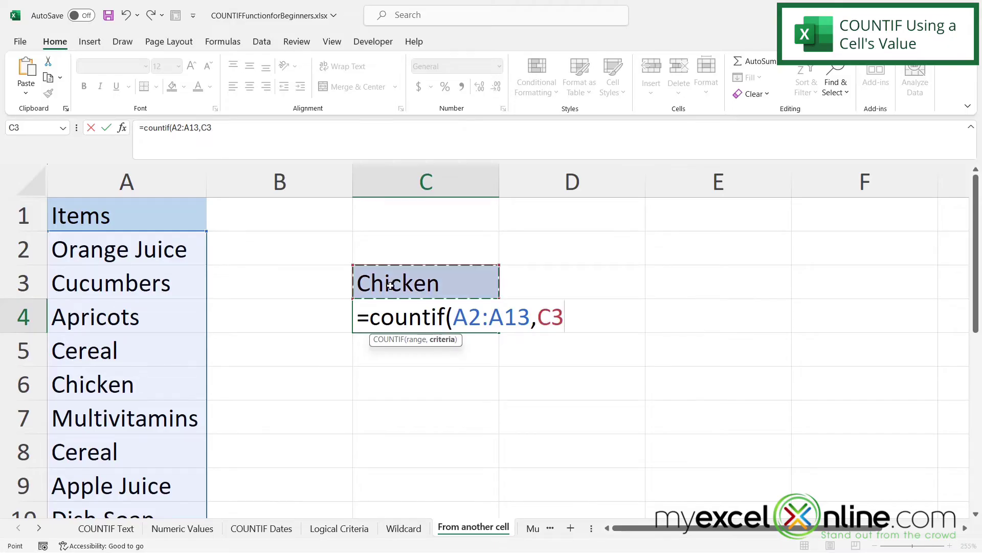
text())
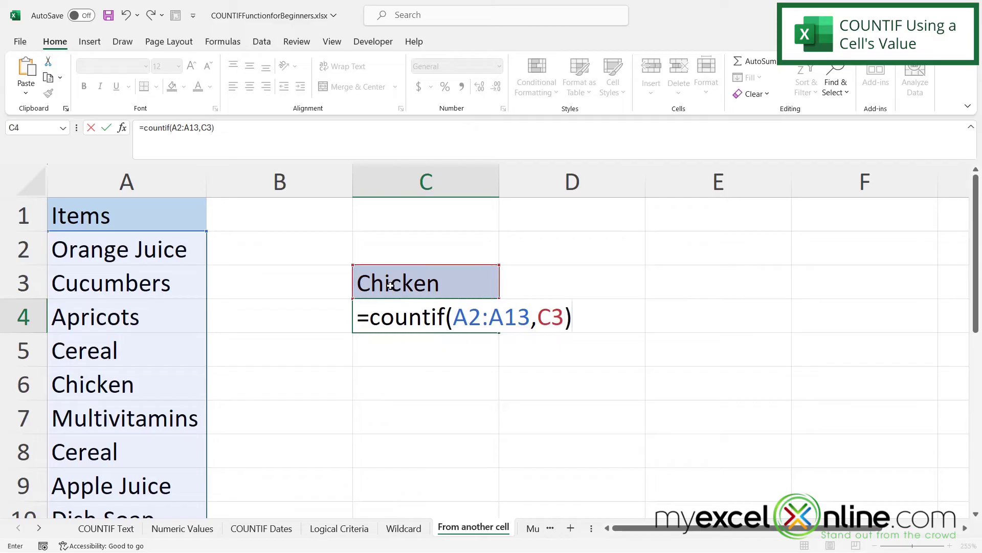
key(Return)
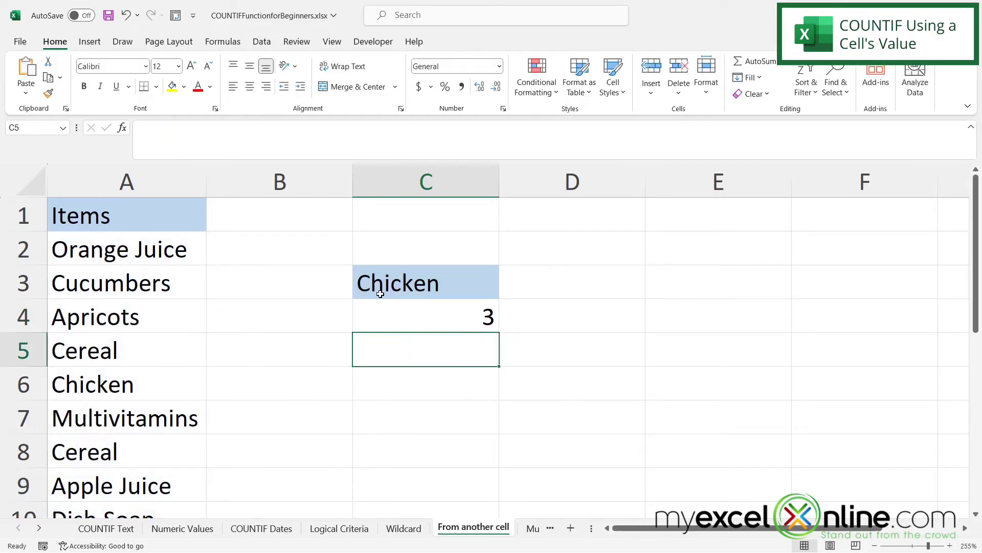
Step: Select the Chicken cells A6, A11 and A13 together to check the count
click(105, 384)
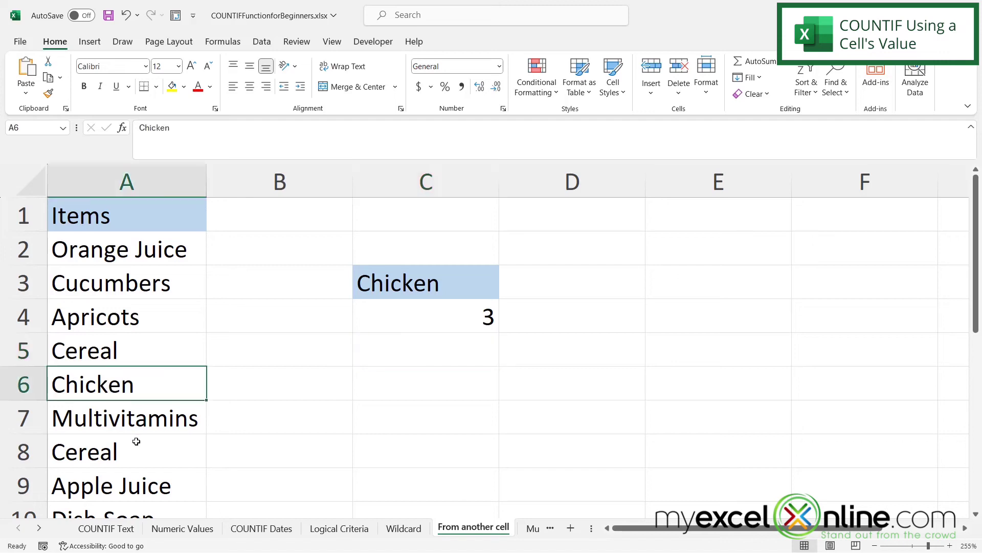
scroll(135, 441, down, 2)
ctrl+click(113, 358)
ctrl+click(109, 426)
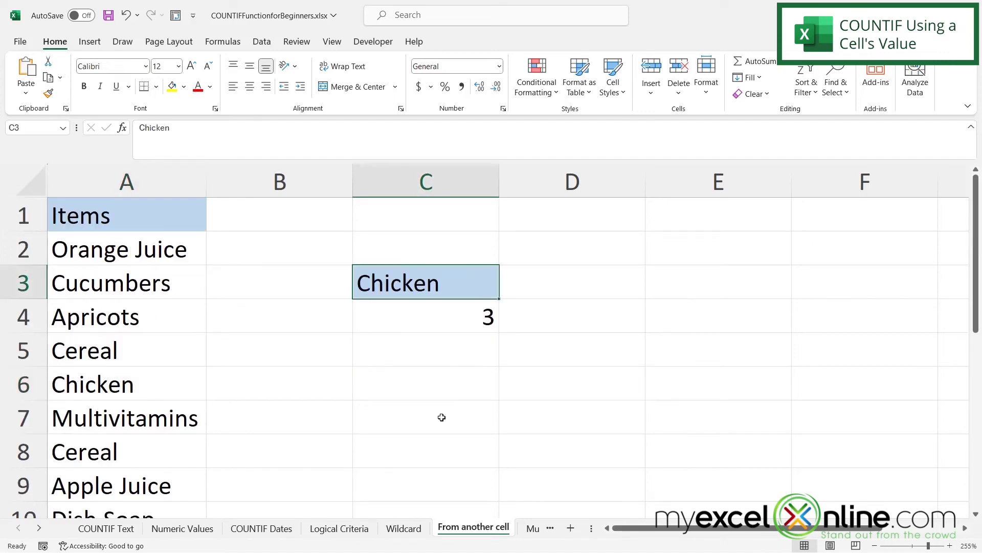
Step: Change the criterion text in C3 to Apricots
text(Apr)
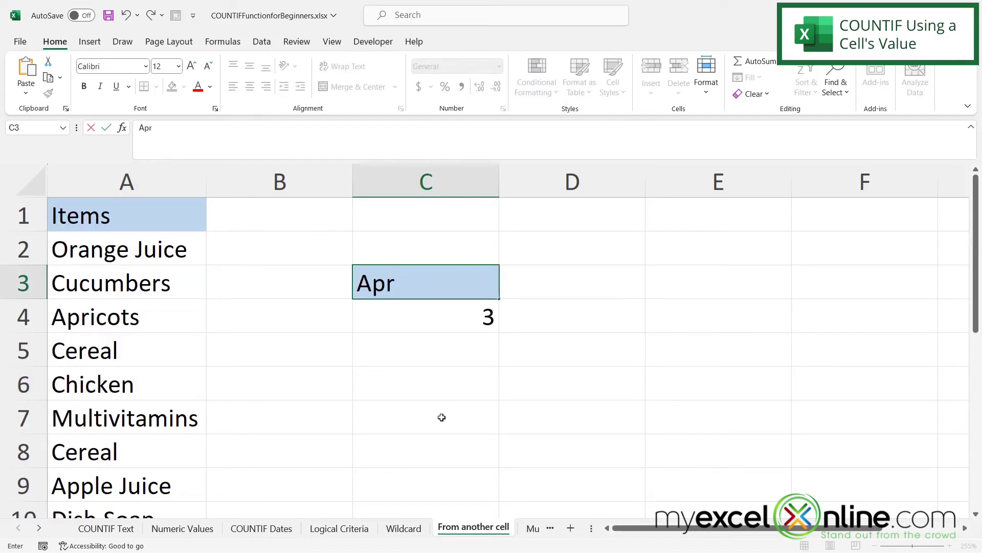
text(icots)
key(Return)
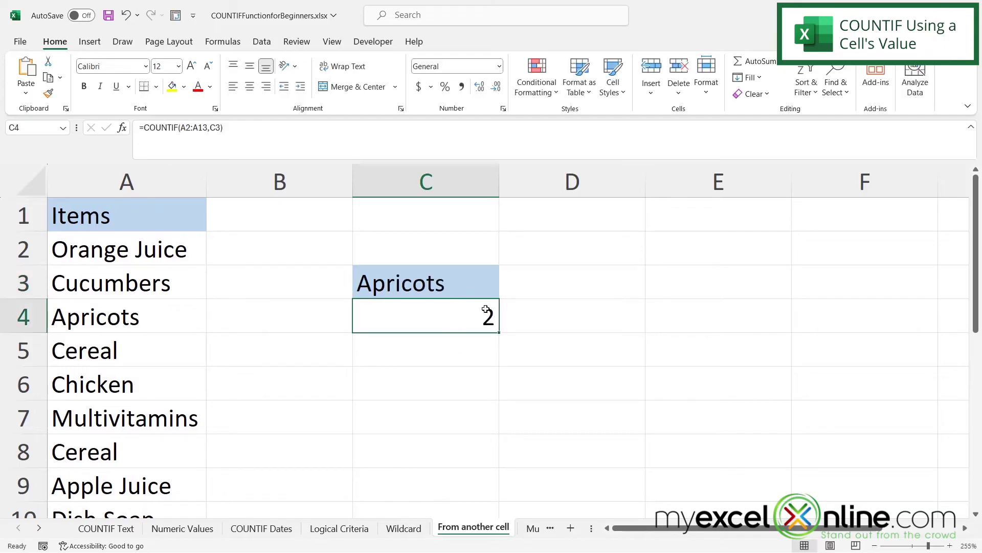
Step: Select the Apricots cells A4 and A12 together to check the updated count
click(90, 317)
scroll(154, 406, down, 1)
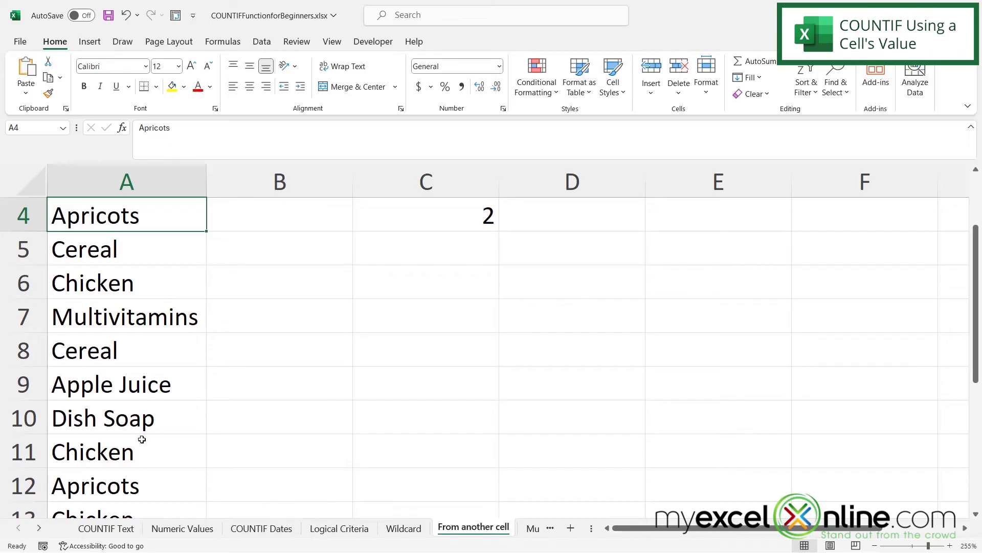
ctrl+click(100, 485)
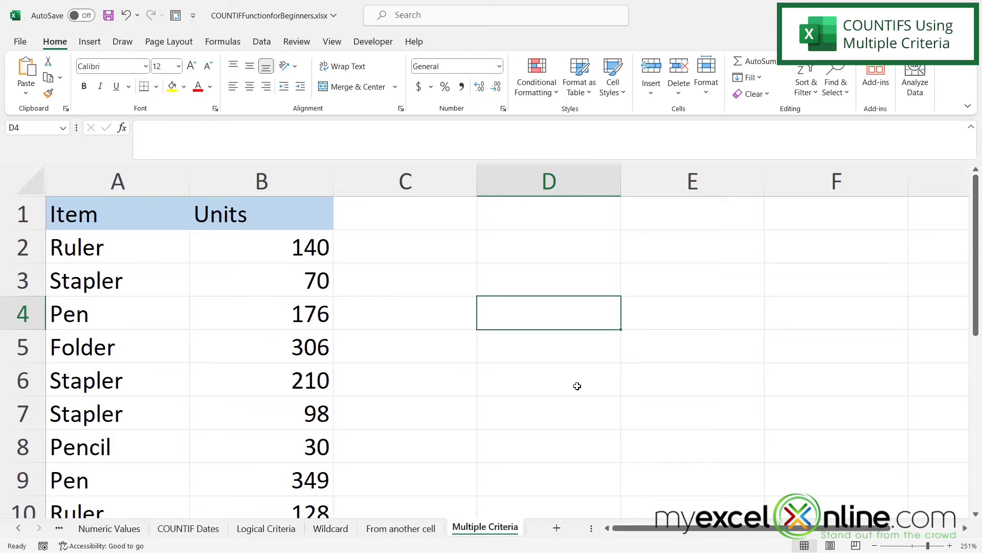
Step: On the Multiple Criteria sheet, begin a COUNTIFS formula in D4 with the range A2:A10 and the criterion "Stapler"
text(=)
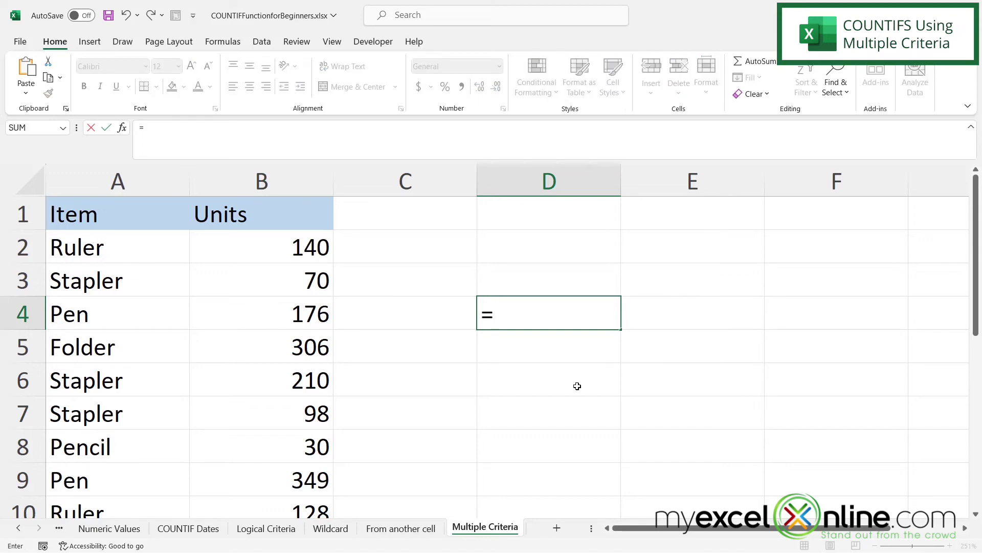
text(countif)
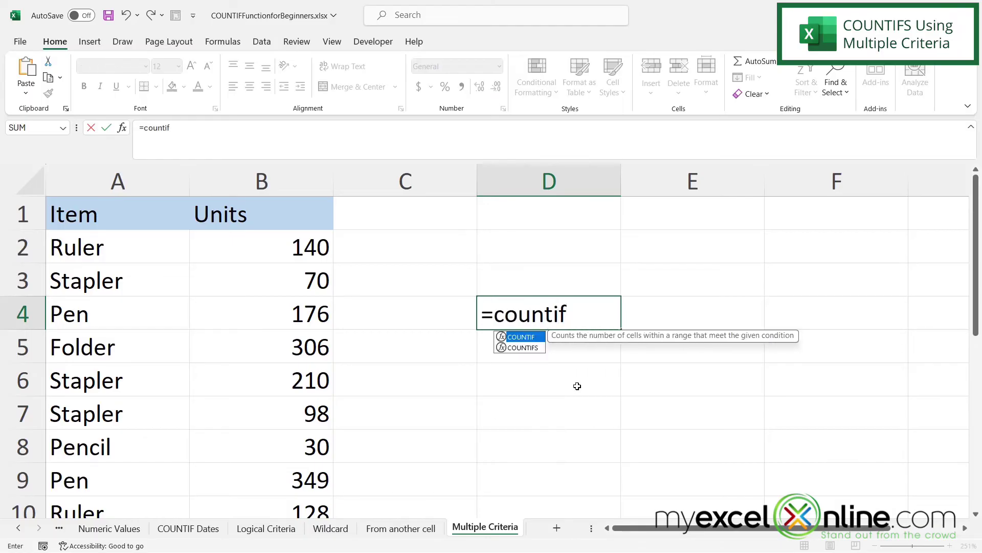
text(s)
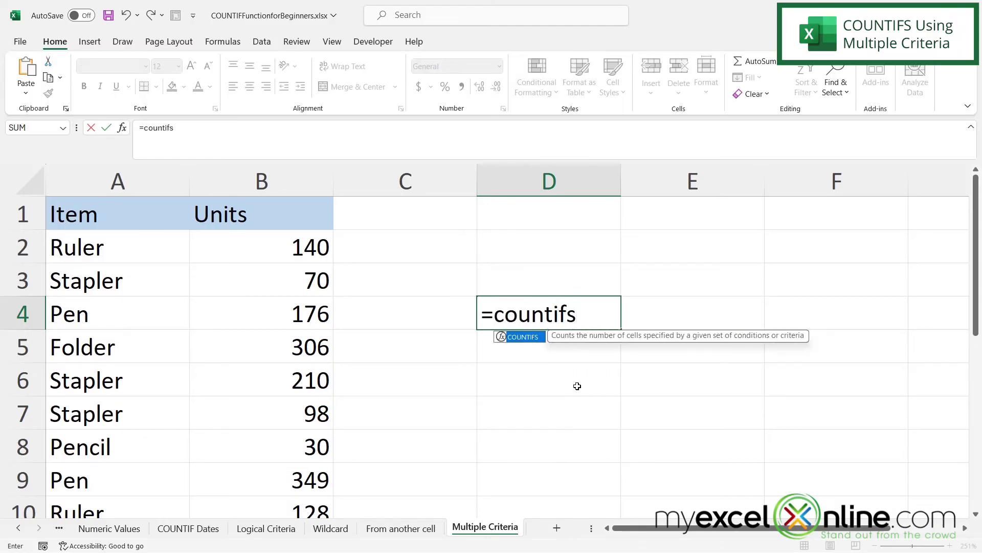
text(()
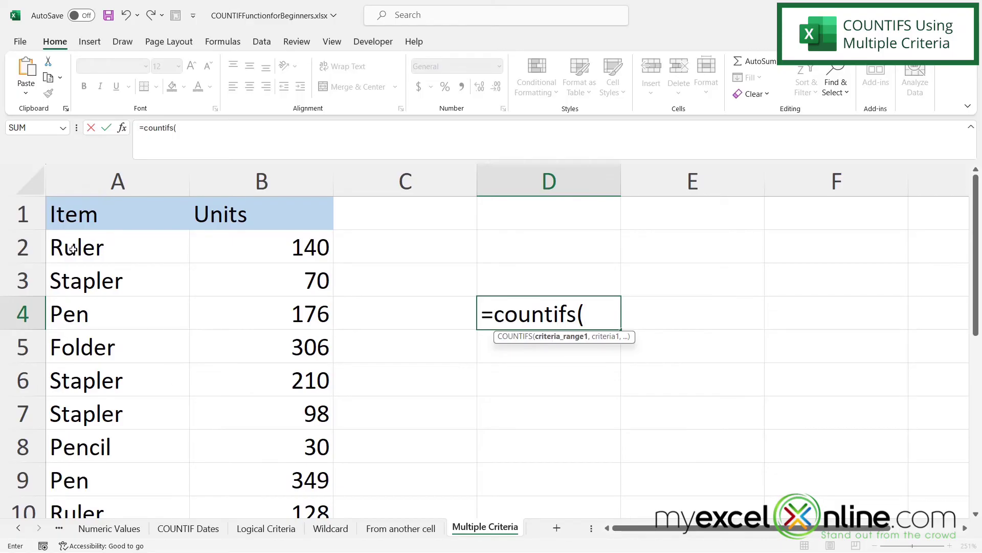
drag(72, 249, 146, 452)
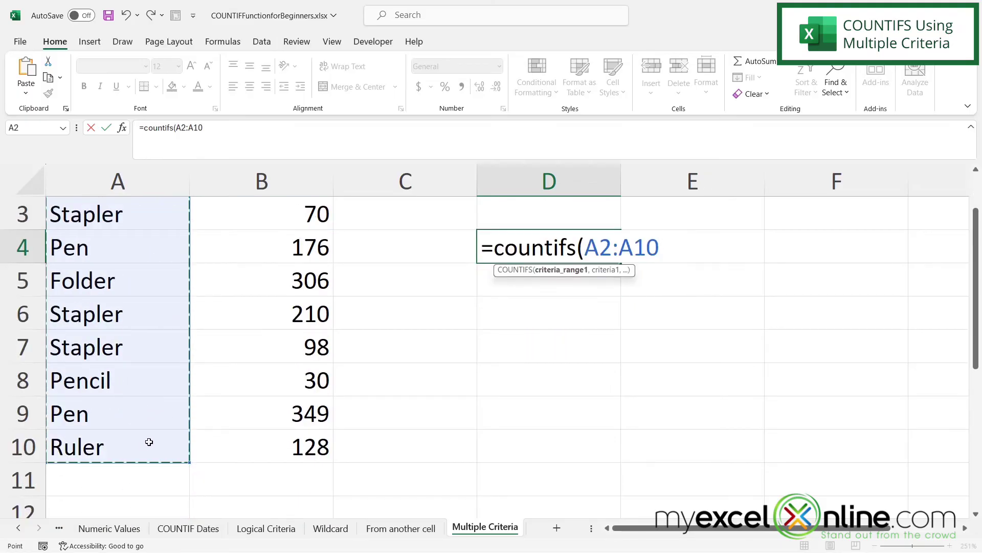
scroll(148, 441, up, 1)
text(,)
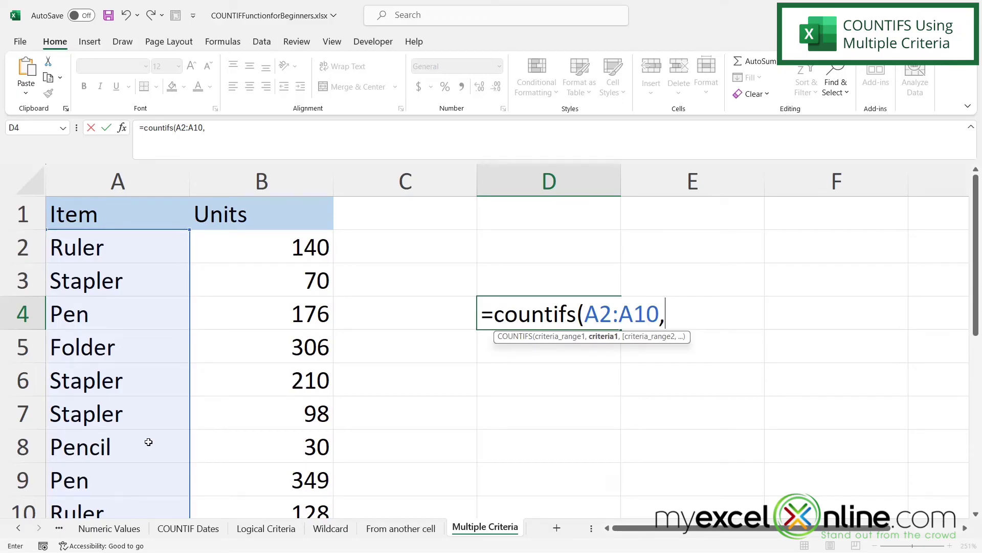
text("Staple)
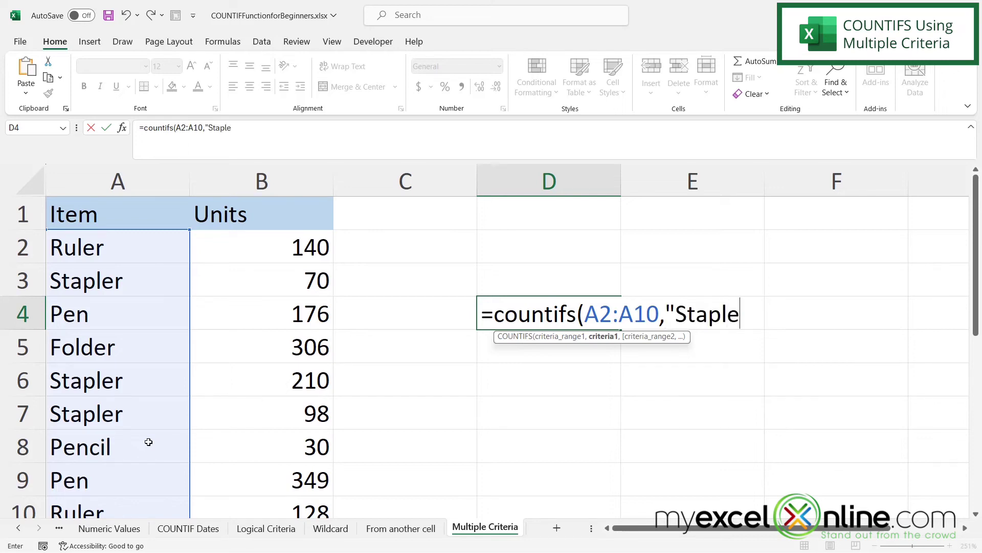
text(r")
text(,)
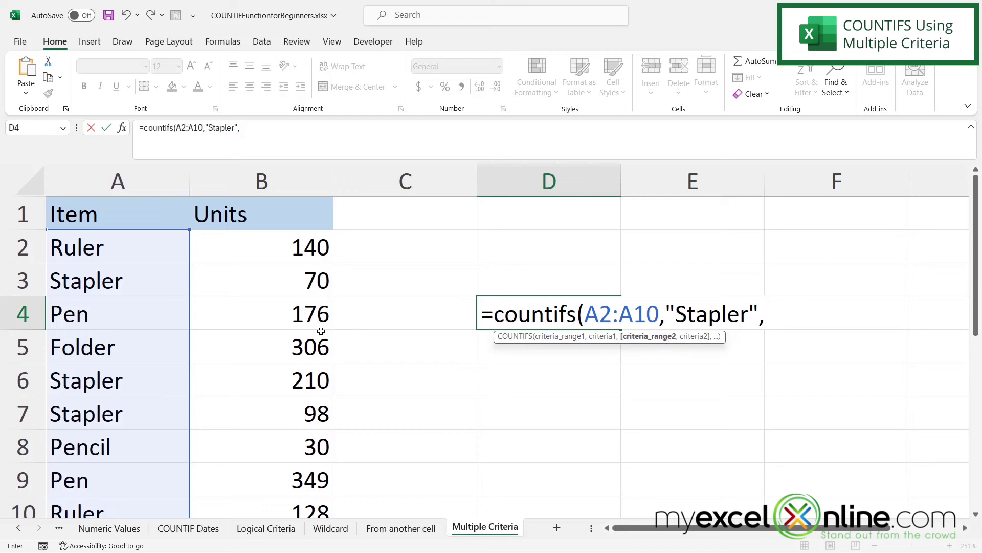
Step: Complete the D4 COUNTIFS formula with the second range B2:B10 and the criterion ">80"
drag(254, 250, 252, 465)
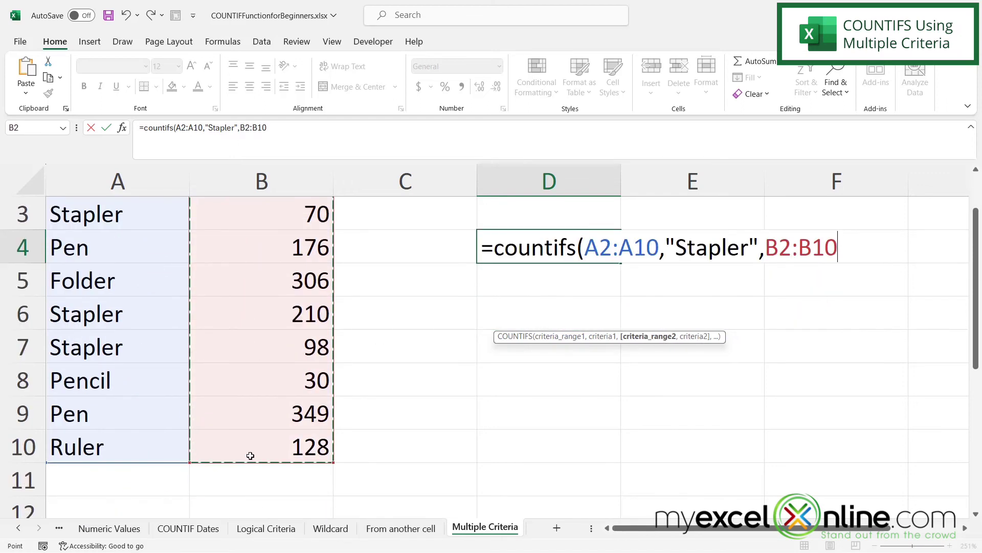
text(,)
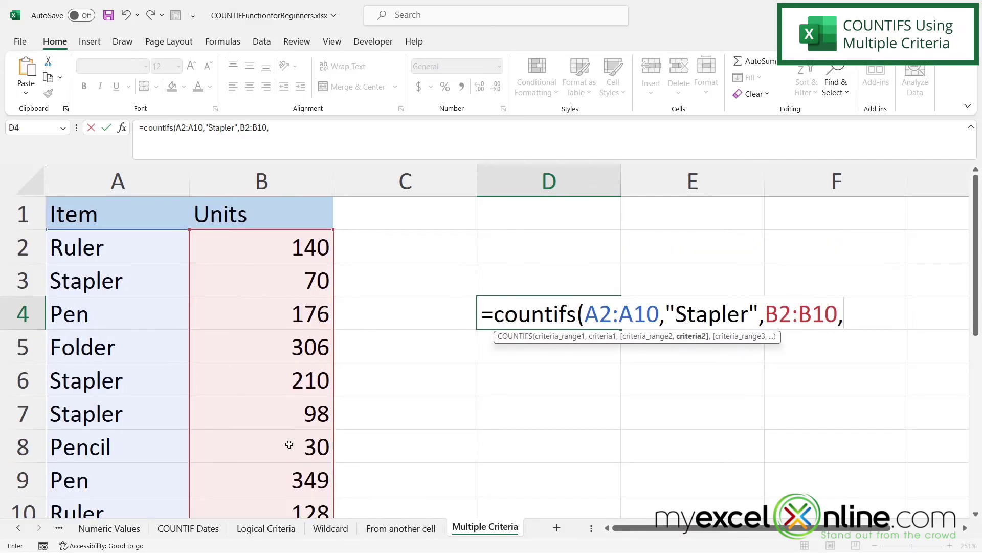
text(">80)
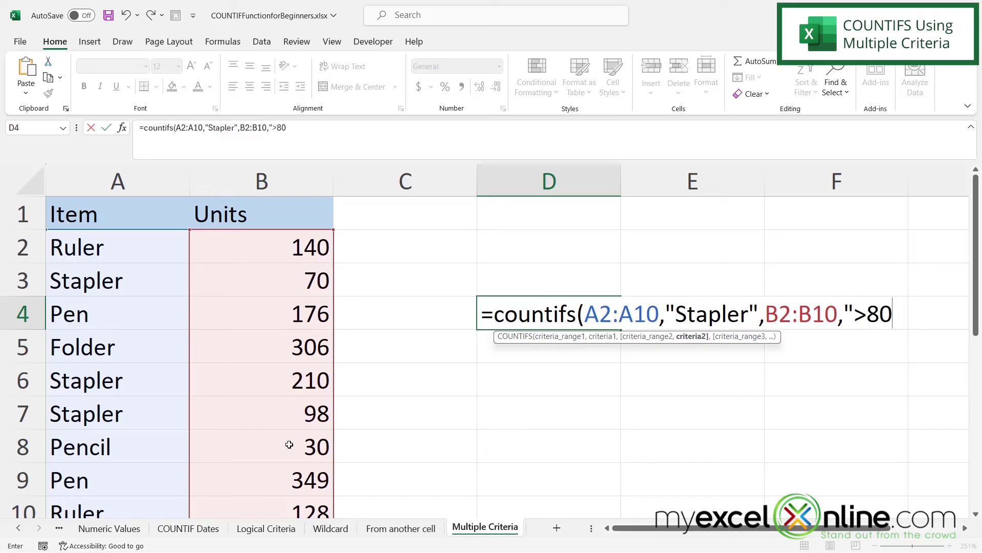
text("))
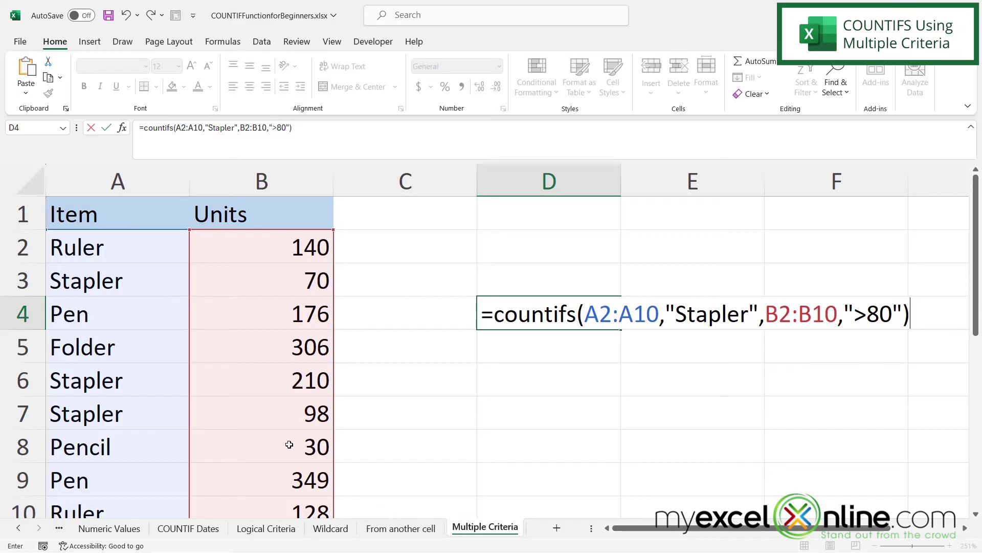
key(Return)
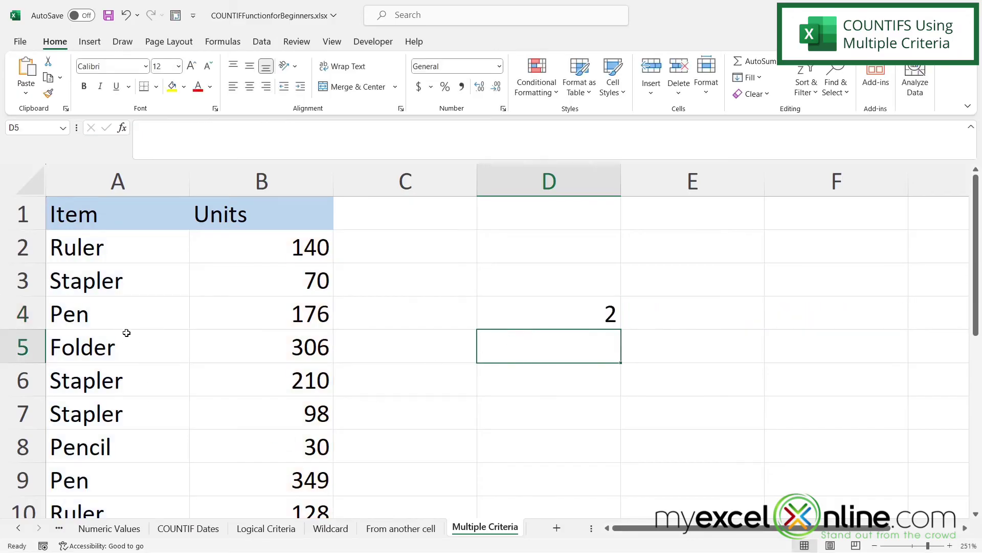
Step: Check the COUNTIFS result by selecting the Stapler cells A3, A6 and A7, and the matching rows A6:B7
click(89, 283)
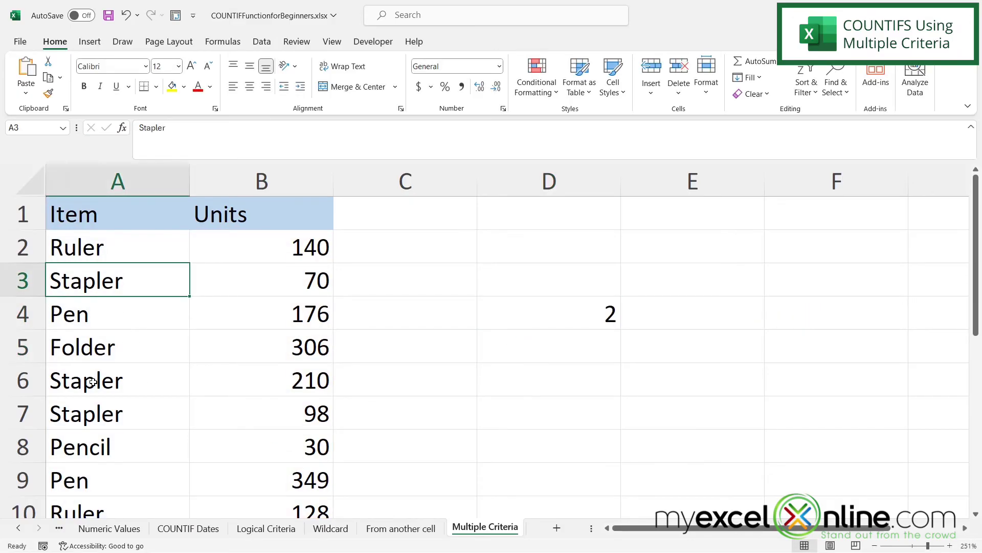
ctrl+click(94, 383)
ctrl+click(105, 417)
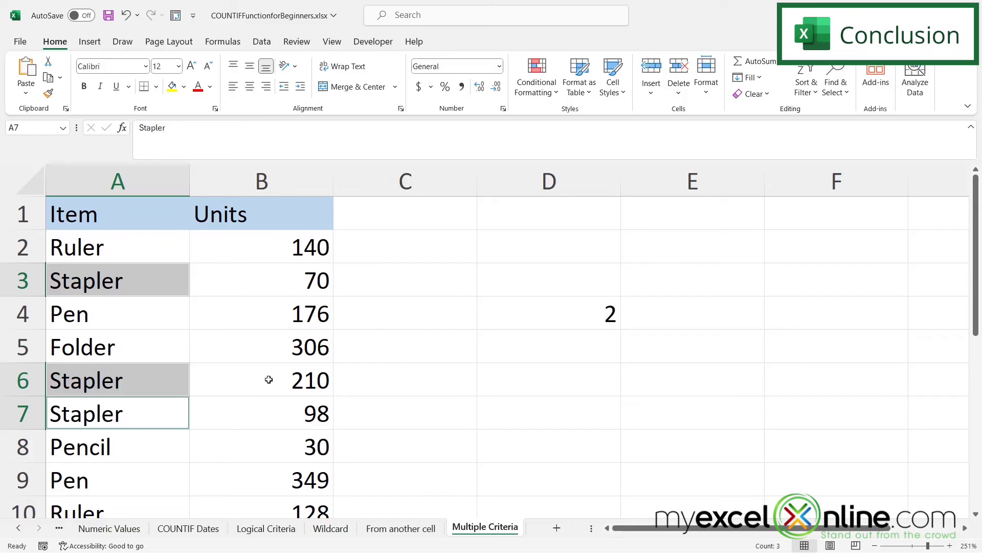
drag(179, 381, 263, 413)
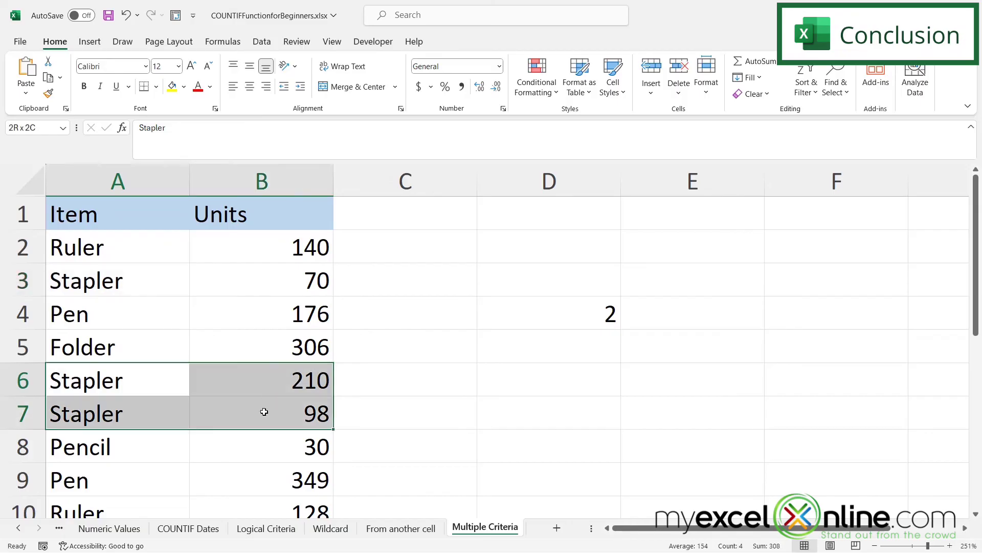